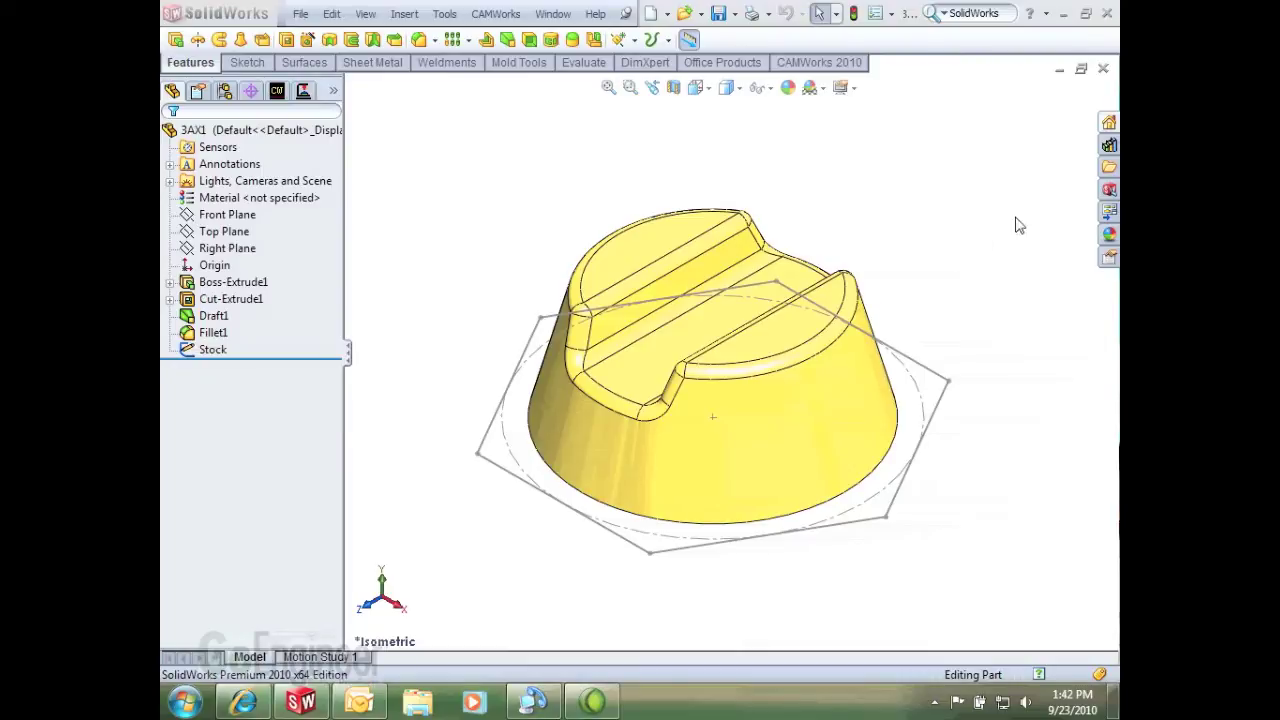
Switch to the CAMWorks 2010 toolset and show the NC Manager tree with Stock Manager
click(823, 63)
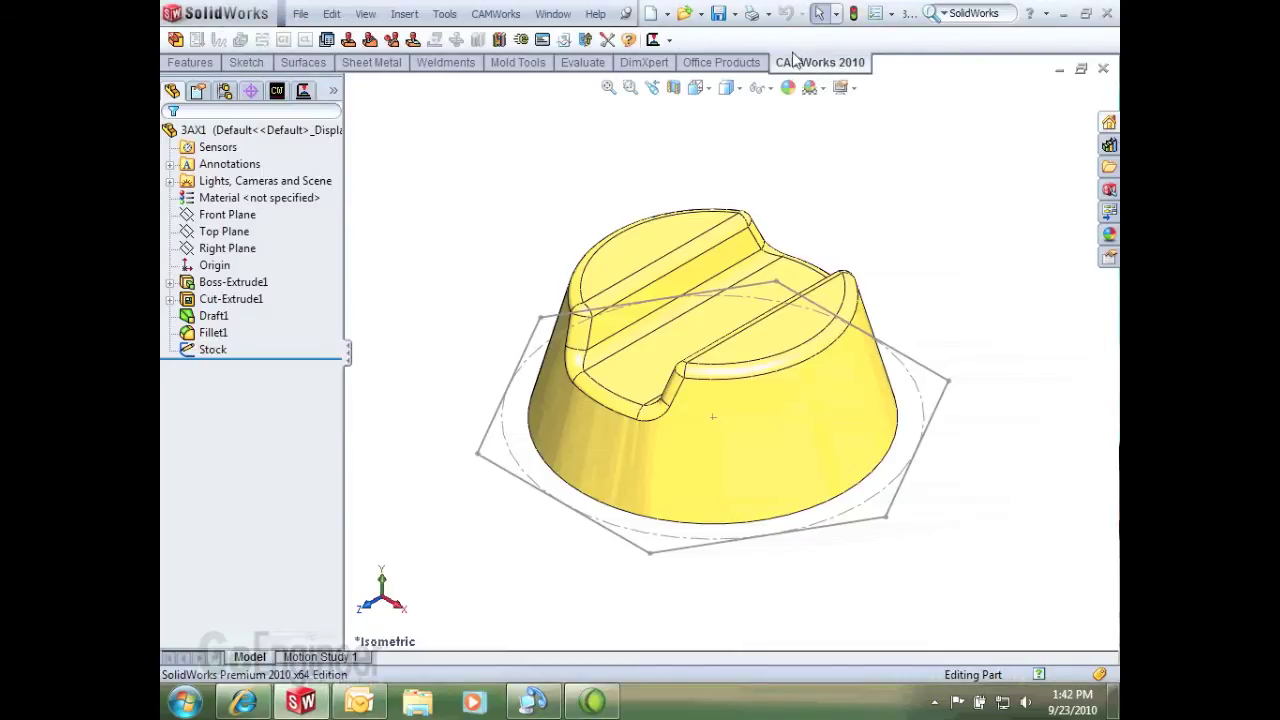
click(278, 92)
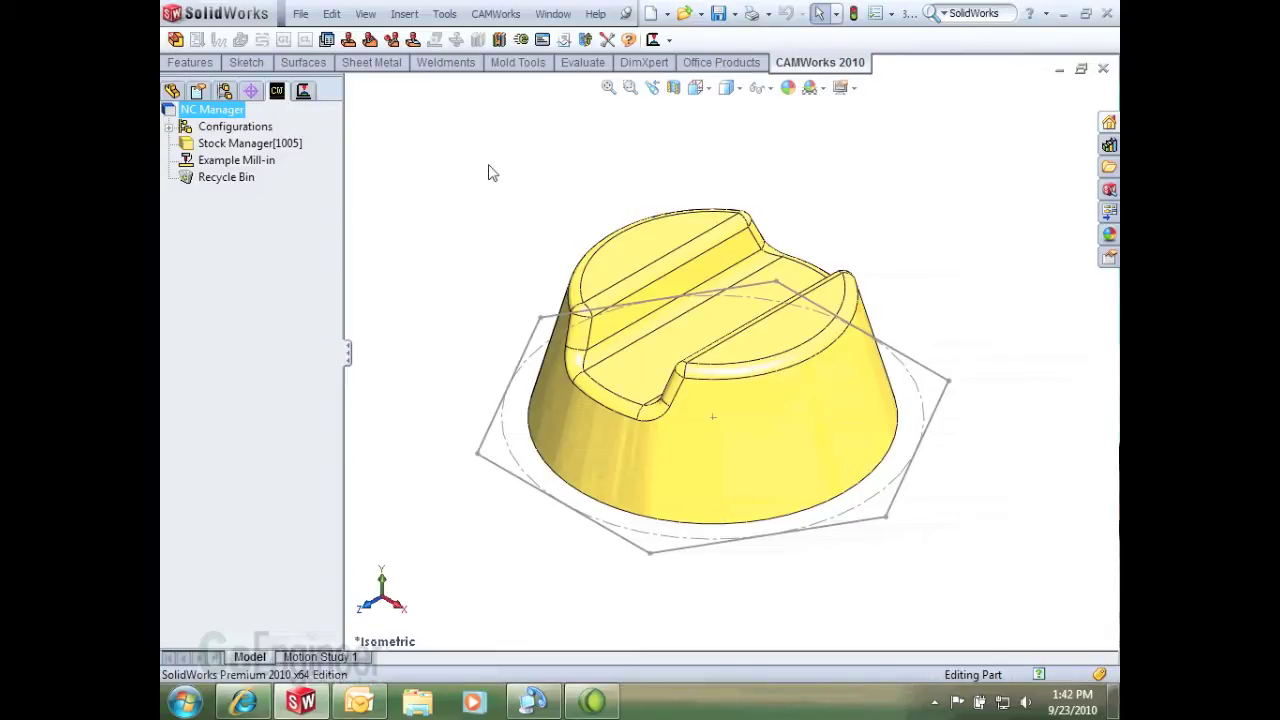
Change the stock definition to an extruded sketch using the hexagonal sketch
right_click(214, 148)
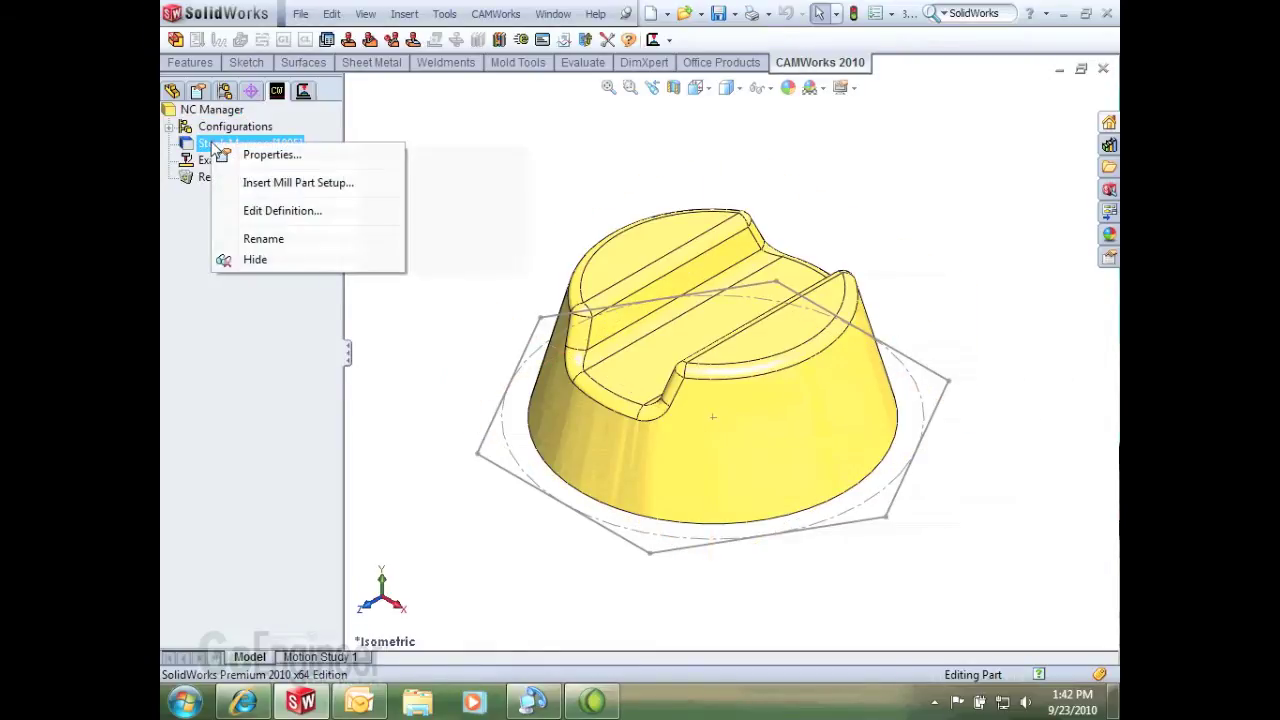
click(278, 210)
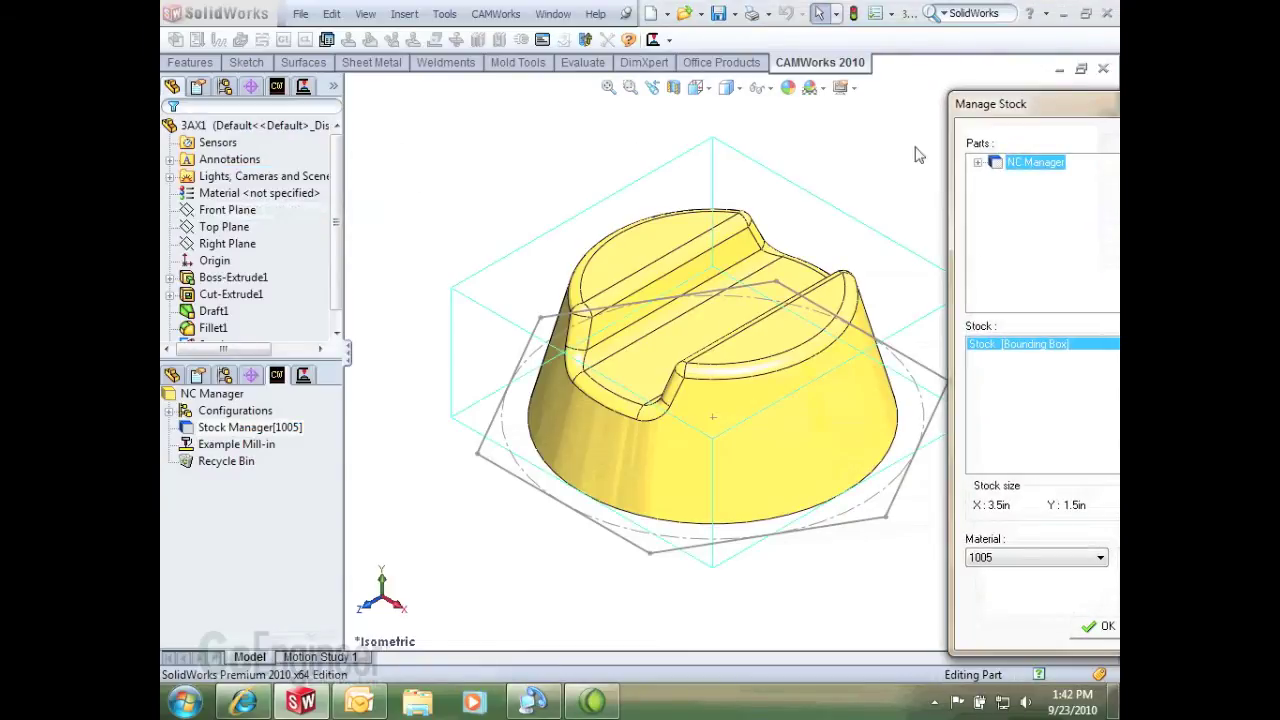
drag(1027, 104, 274, 46)
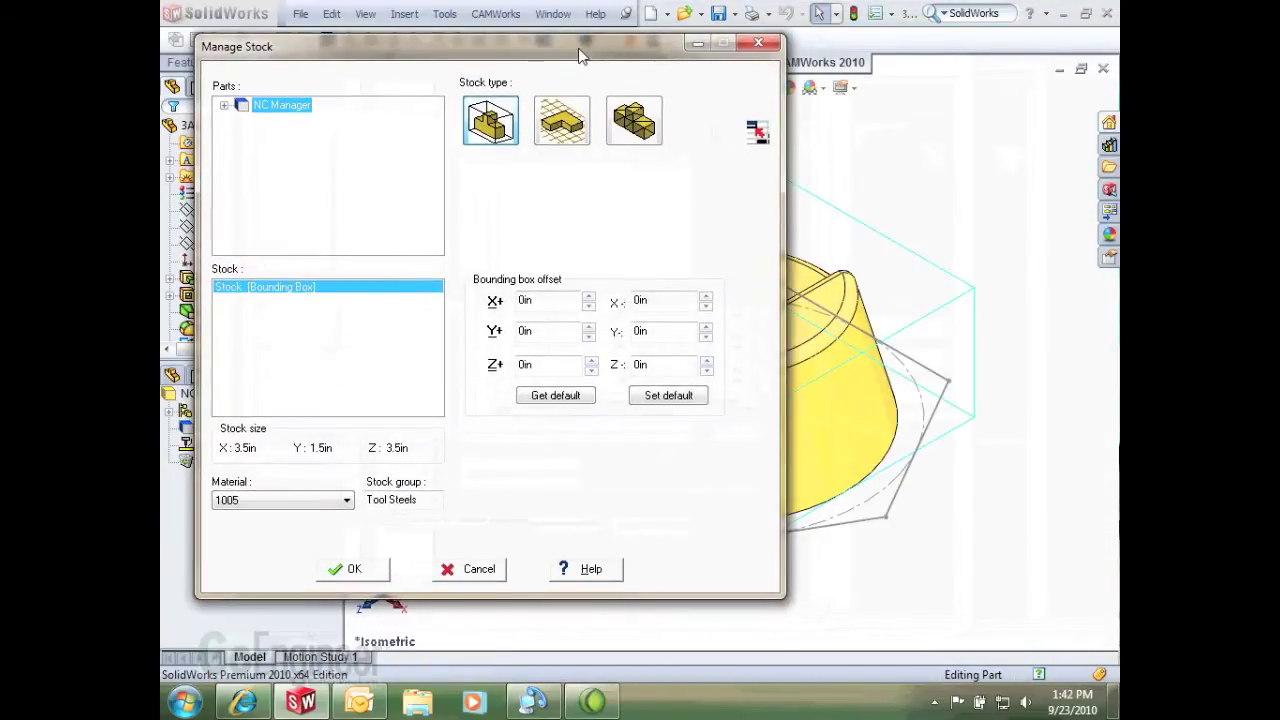
mouse_move(578, 55)
mouse_down()
mouse_move(522, 41)
mouse_move(570, 31)
mouse_up()
click(554, 96)
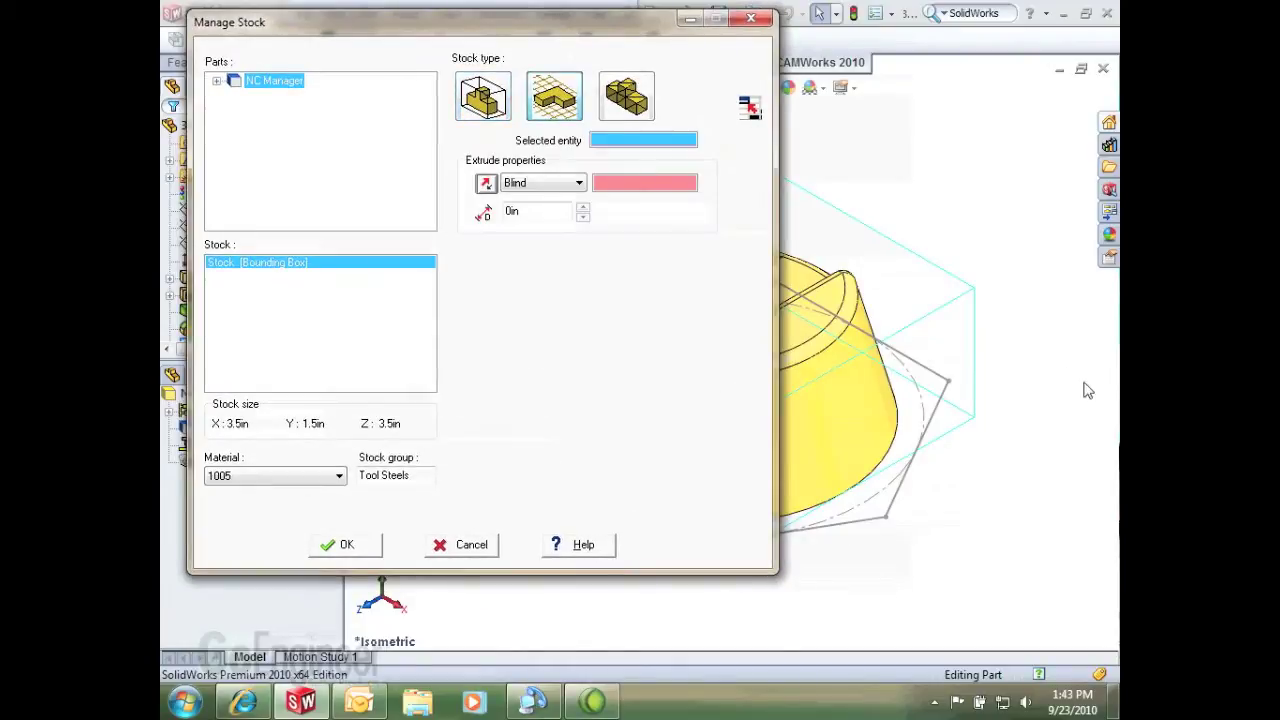
click(937, 412)
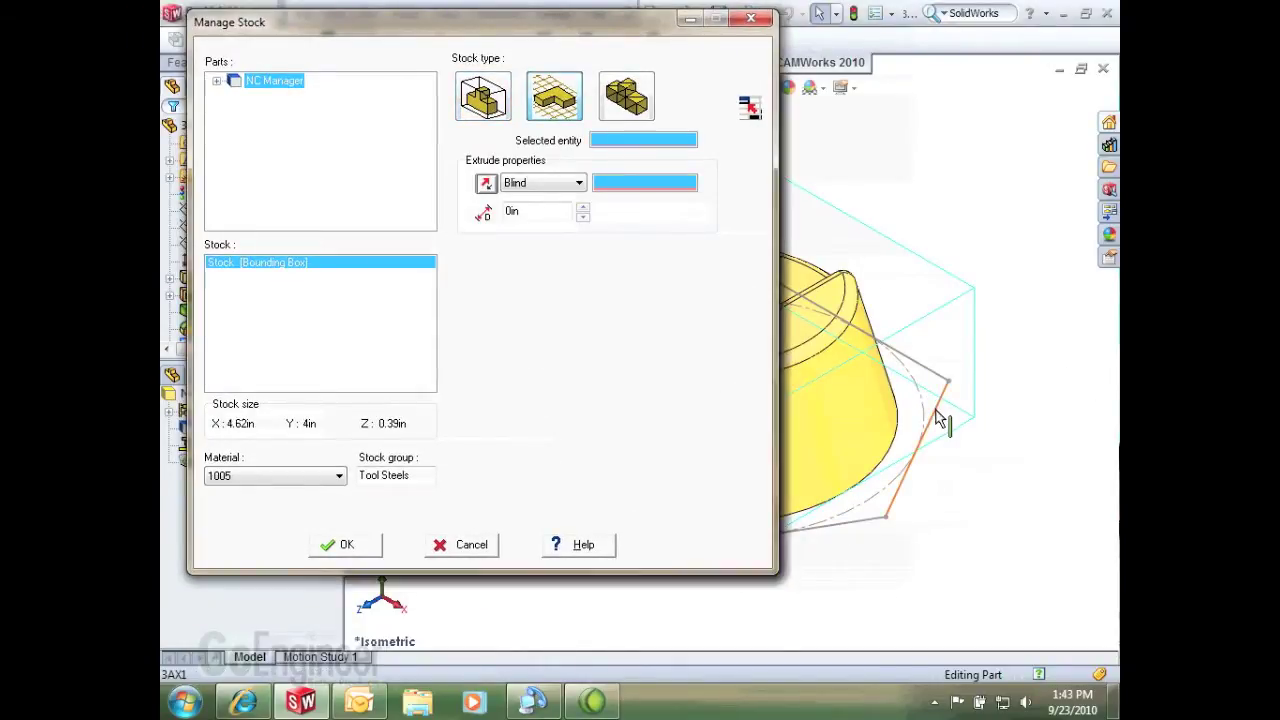
click(940, 420)
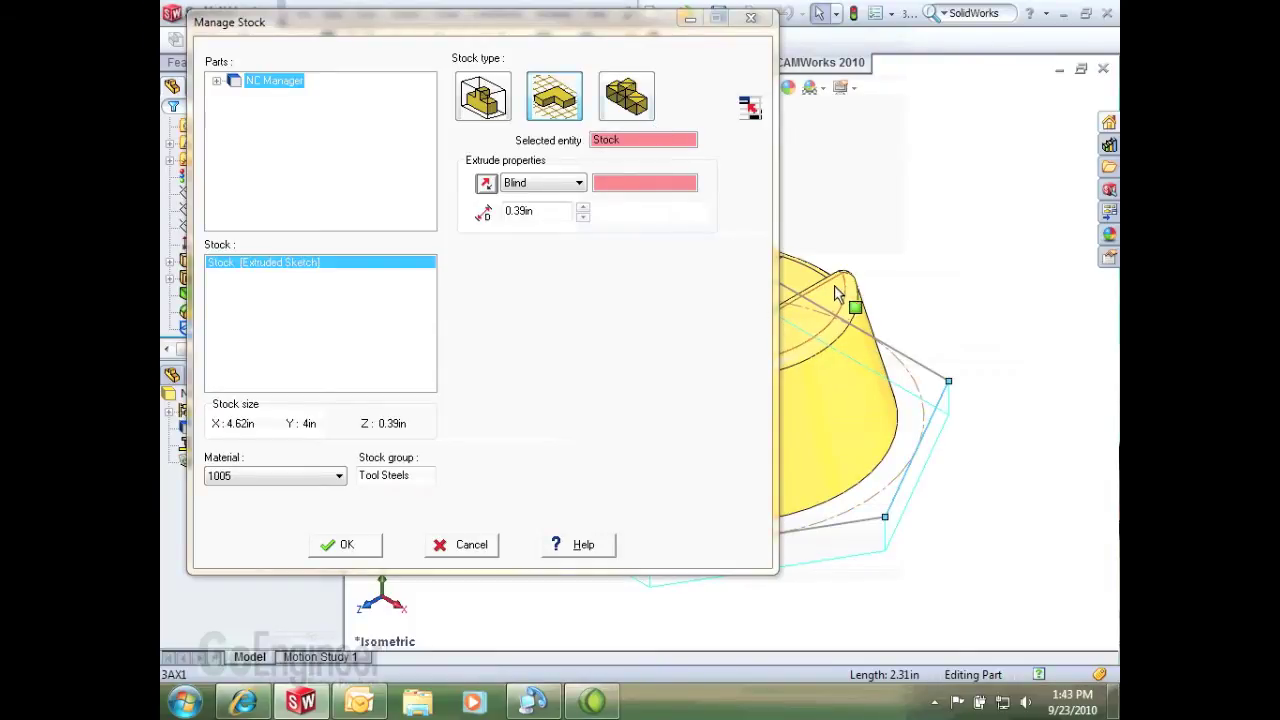
Extrude the stock up to the part's top face, apply it, and hide the sketch outline
click(842, 294)
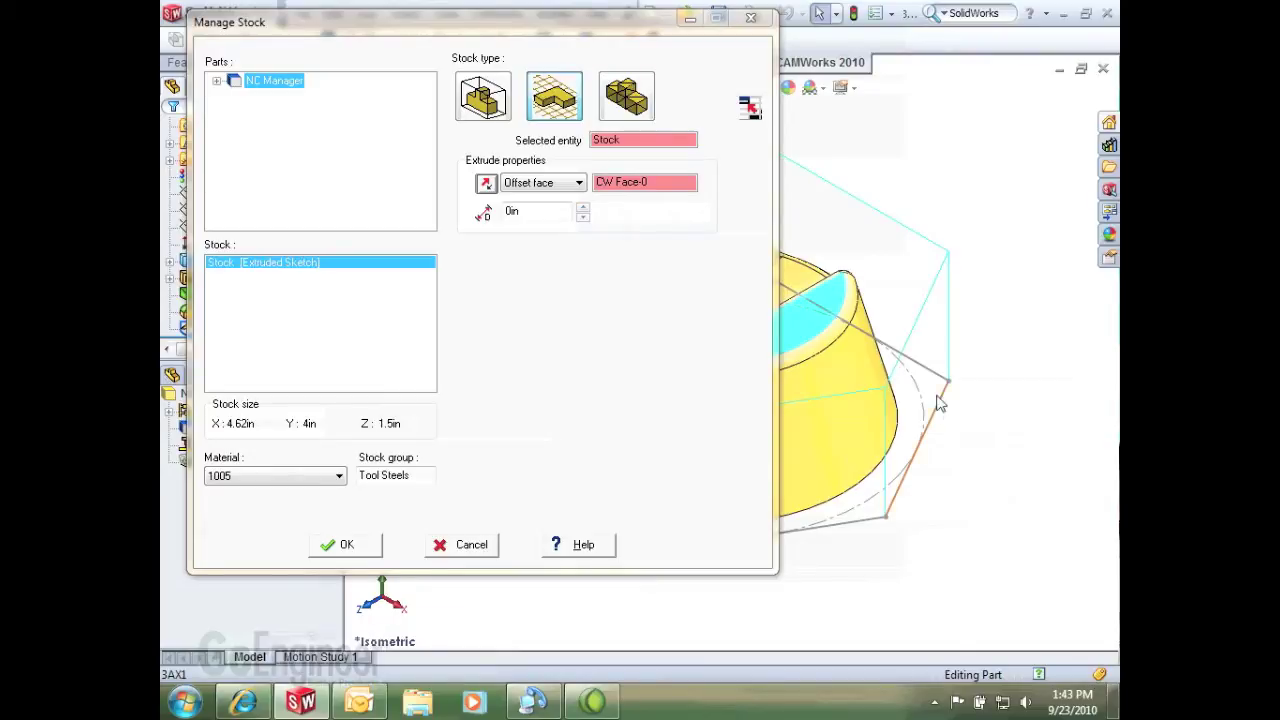
click(340, 550)
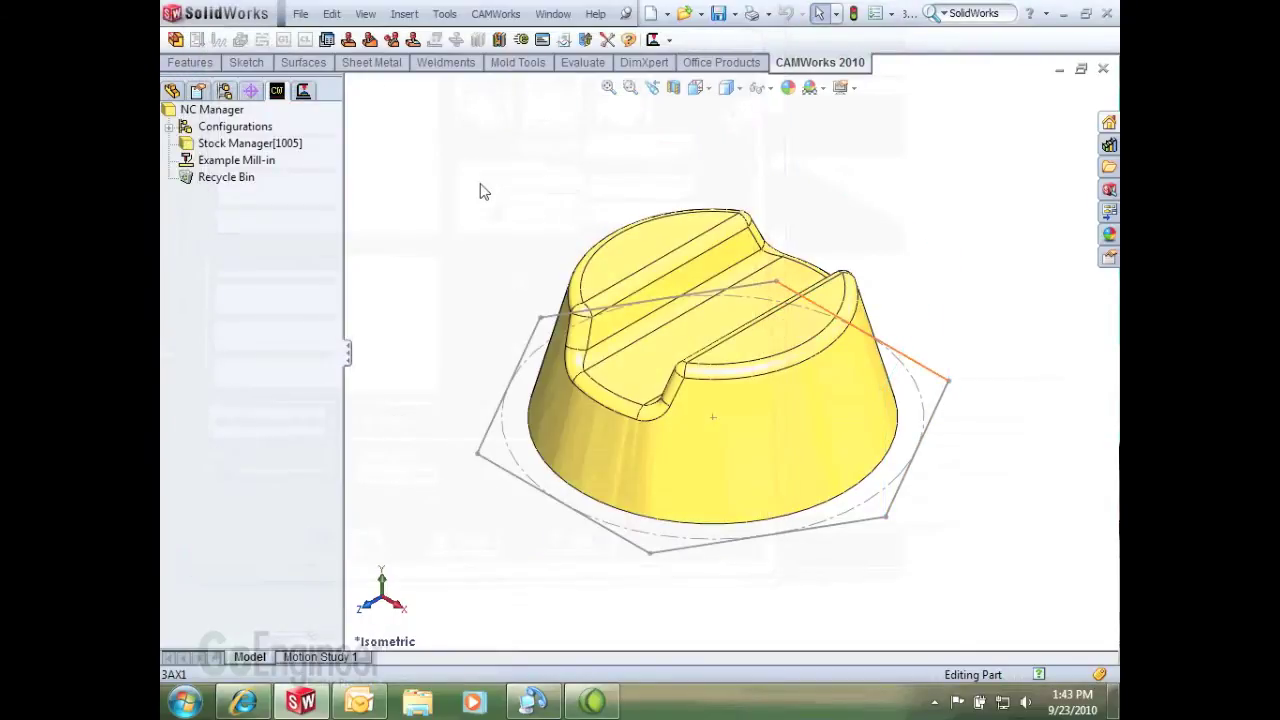
click(527, 352)
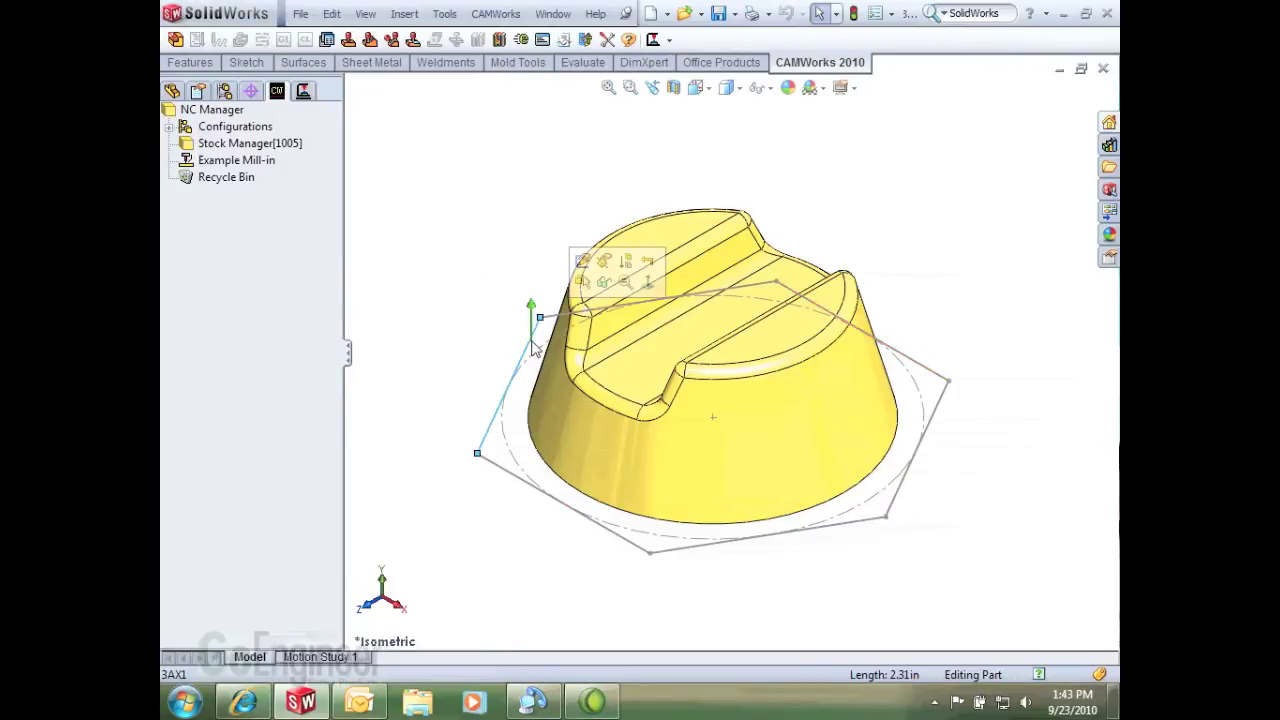
click(603, 285)
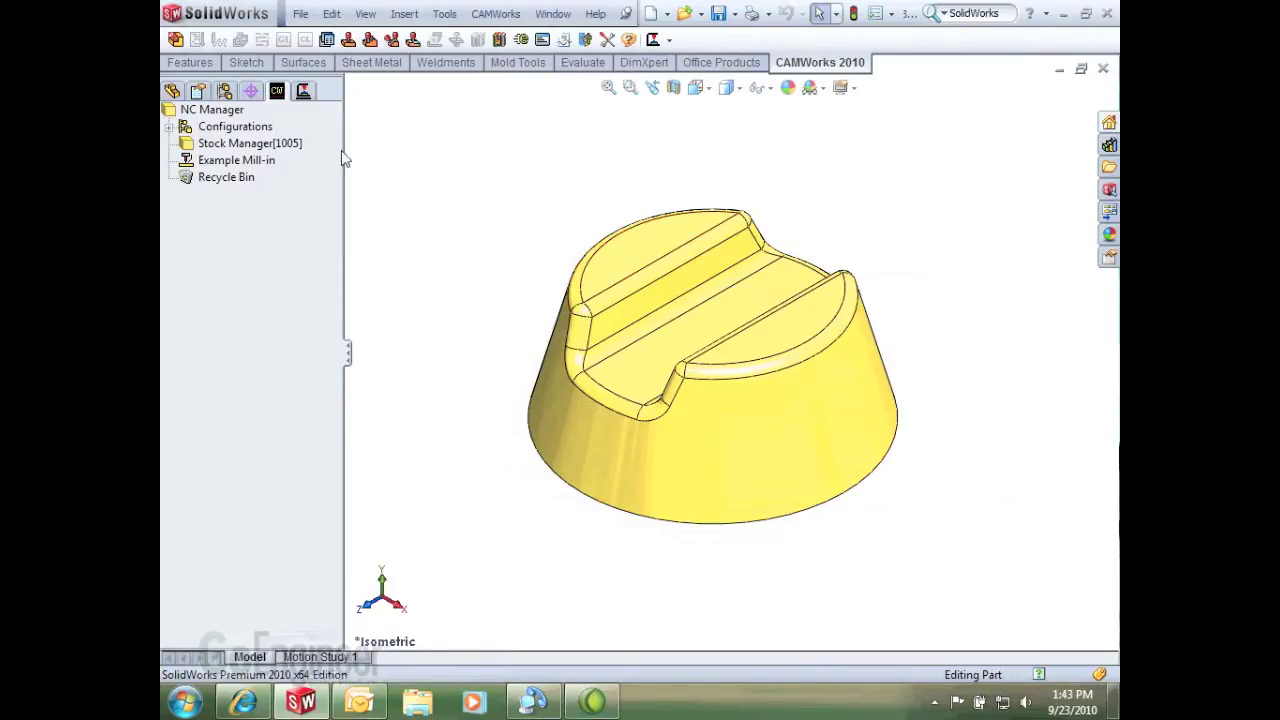
Insert Mill Part Setup1 with its direction defined by the part's top face
right_click(275, 145)
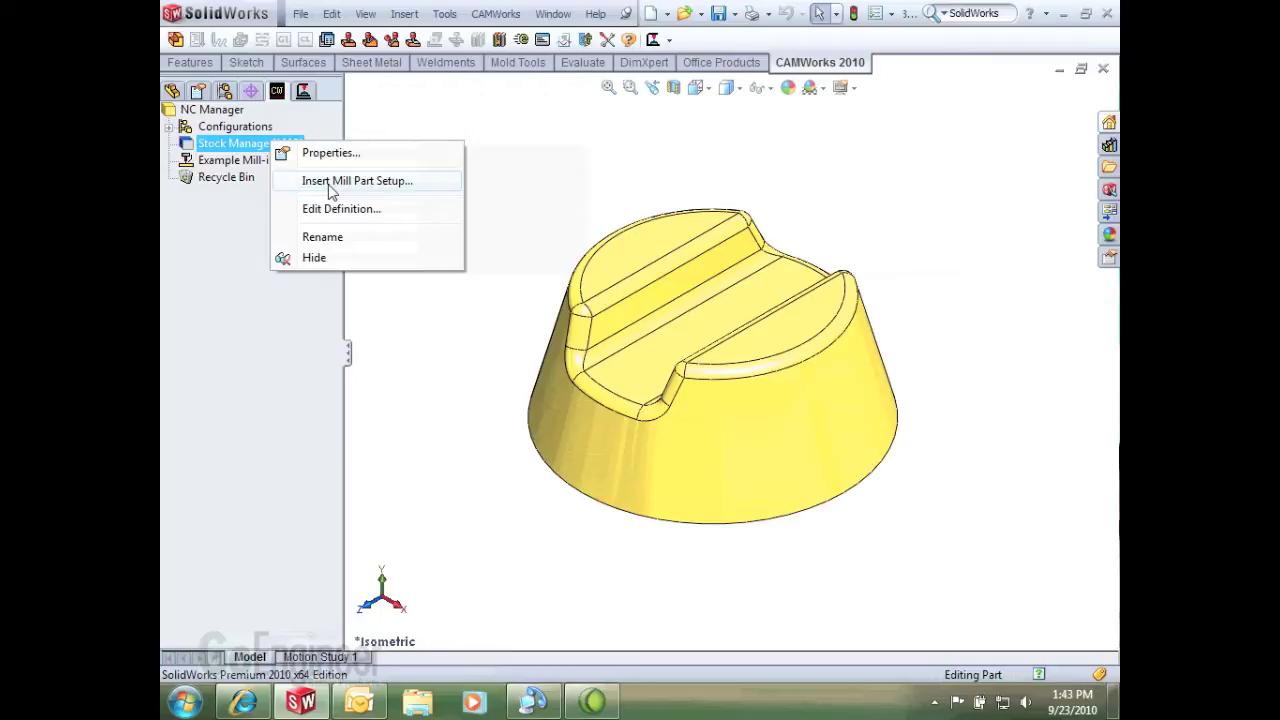
click(333, 182)
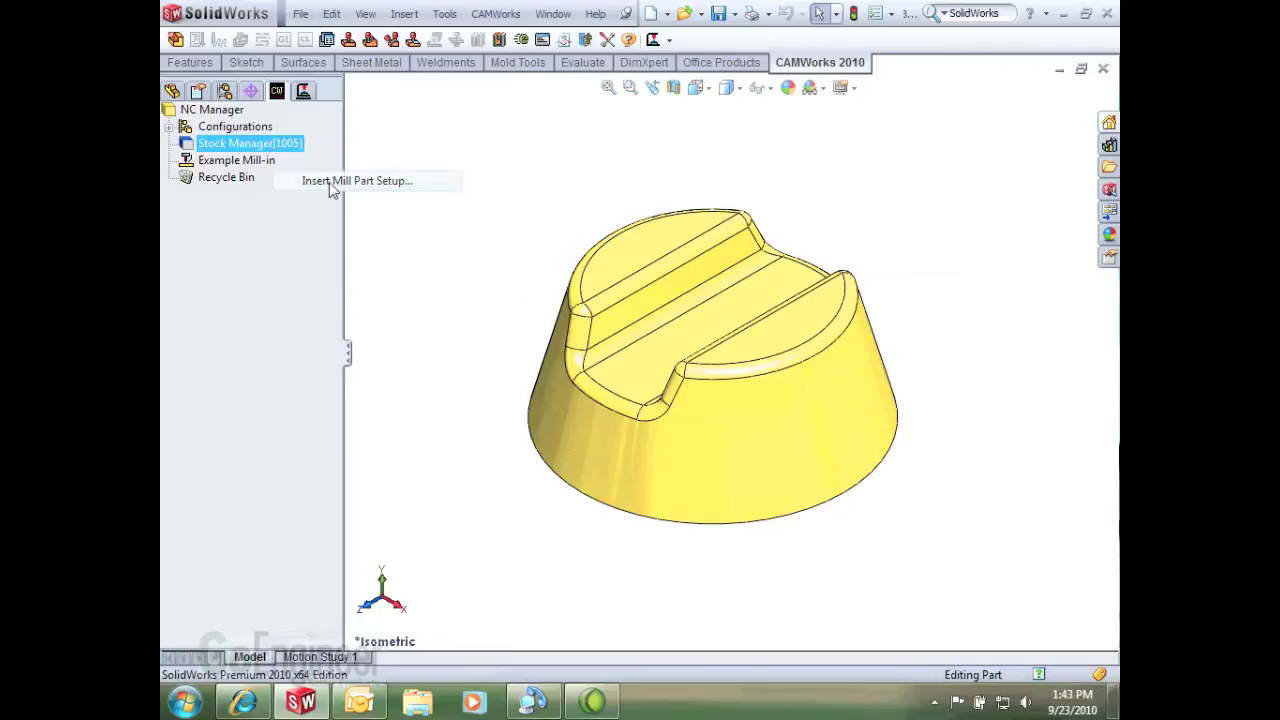
click(674, 240)
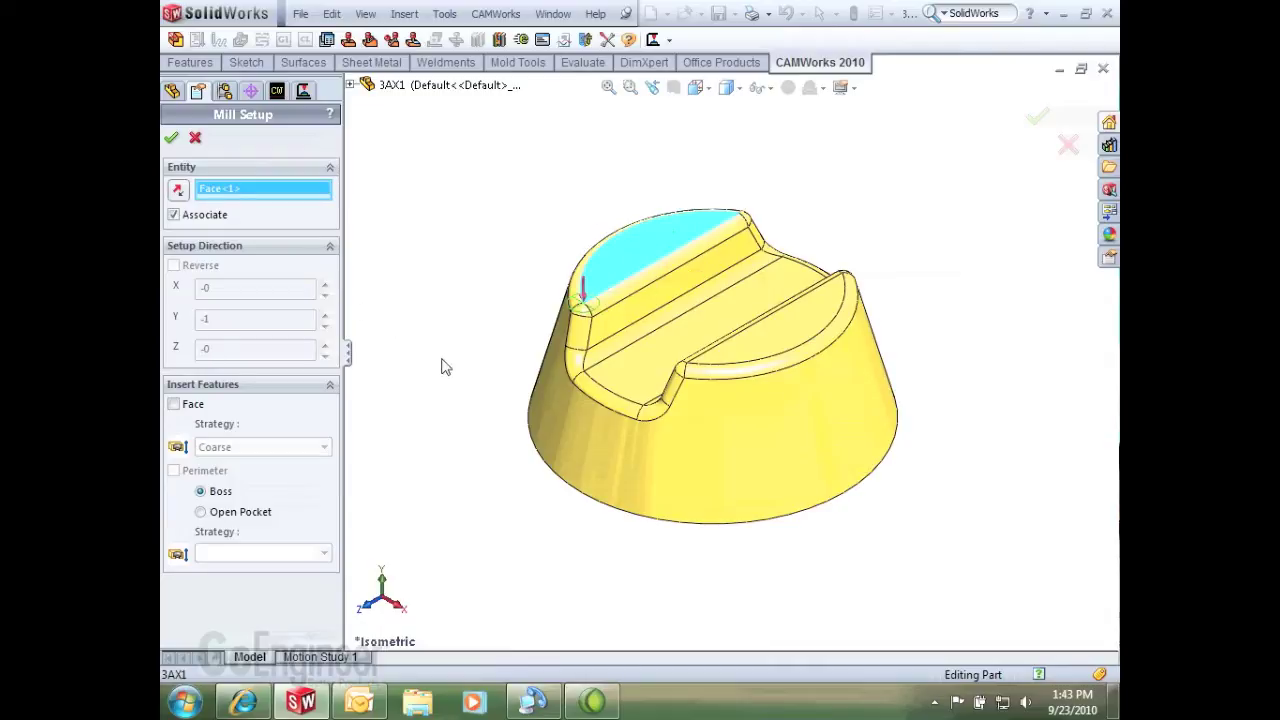
middle_drag(449, 367, 454, 334)
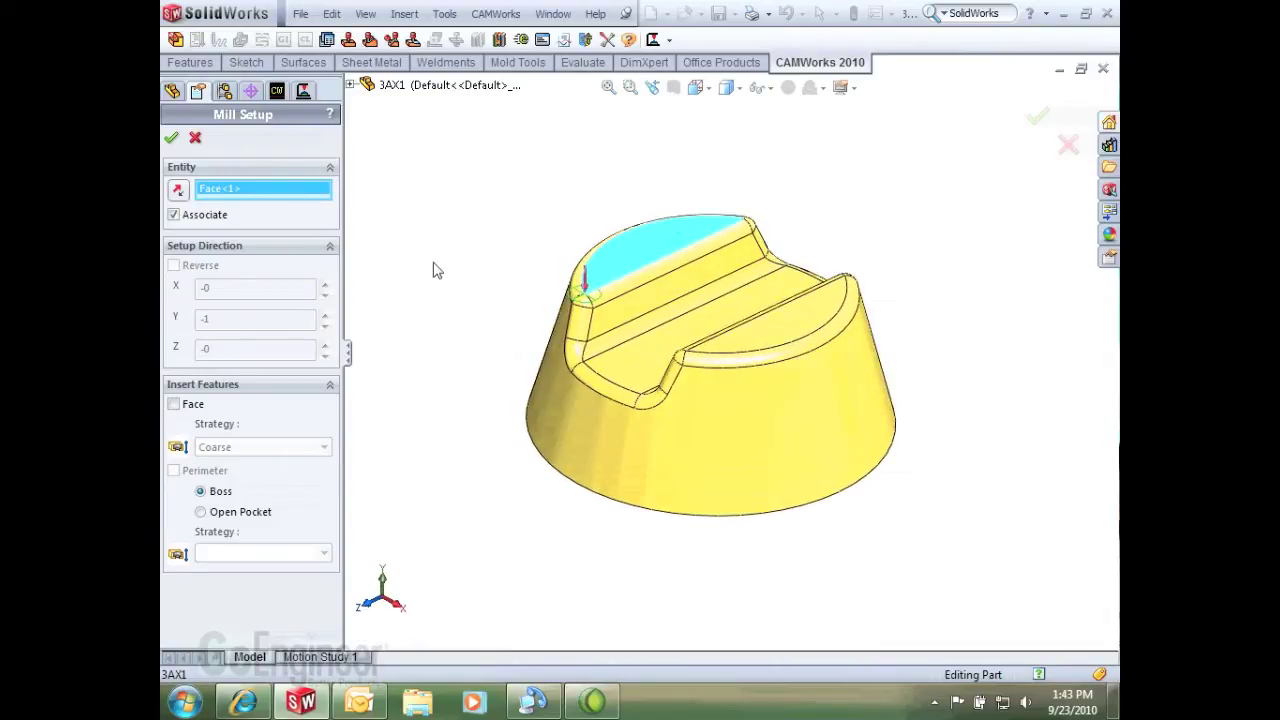
key(ctrl+7)
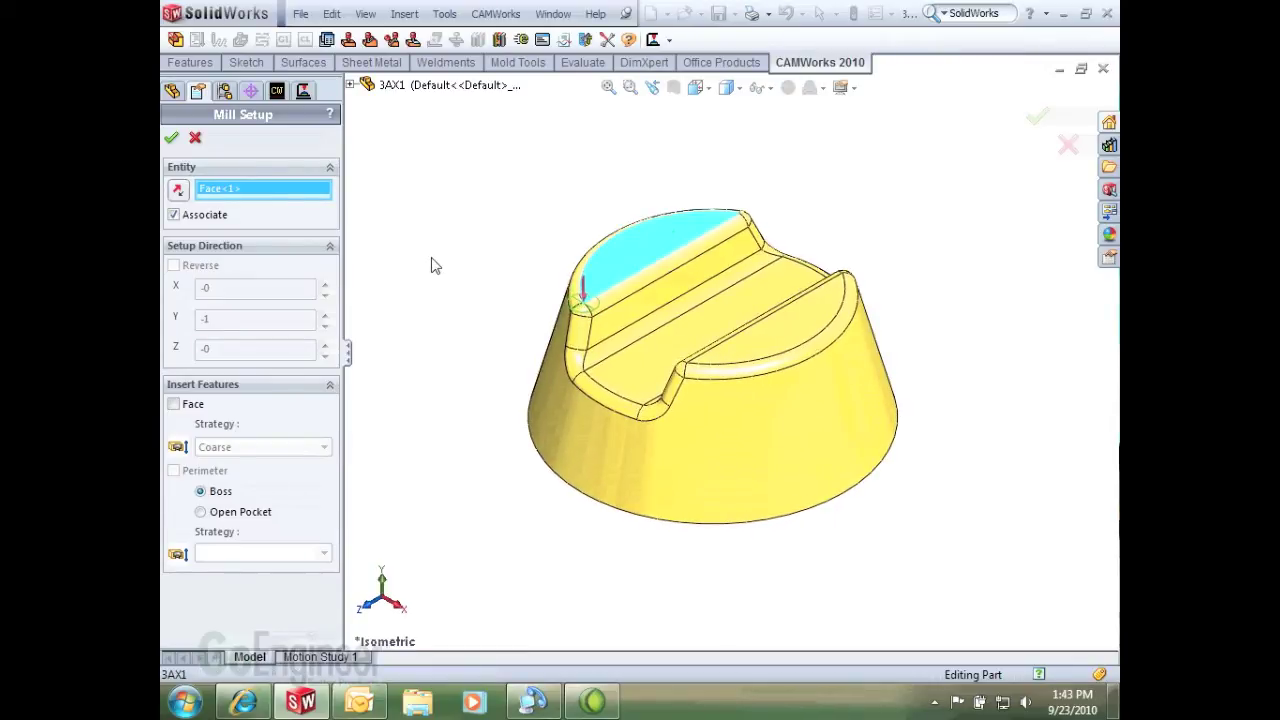
click(172, 140)
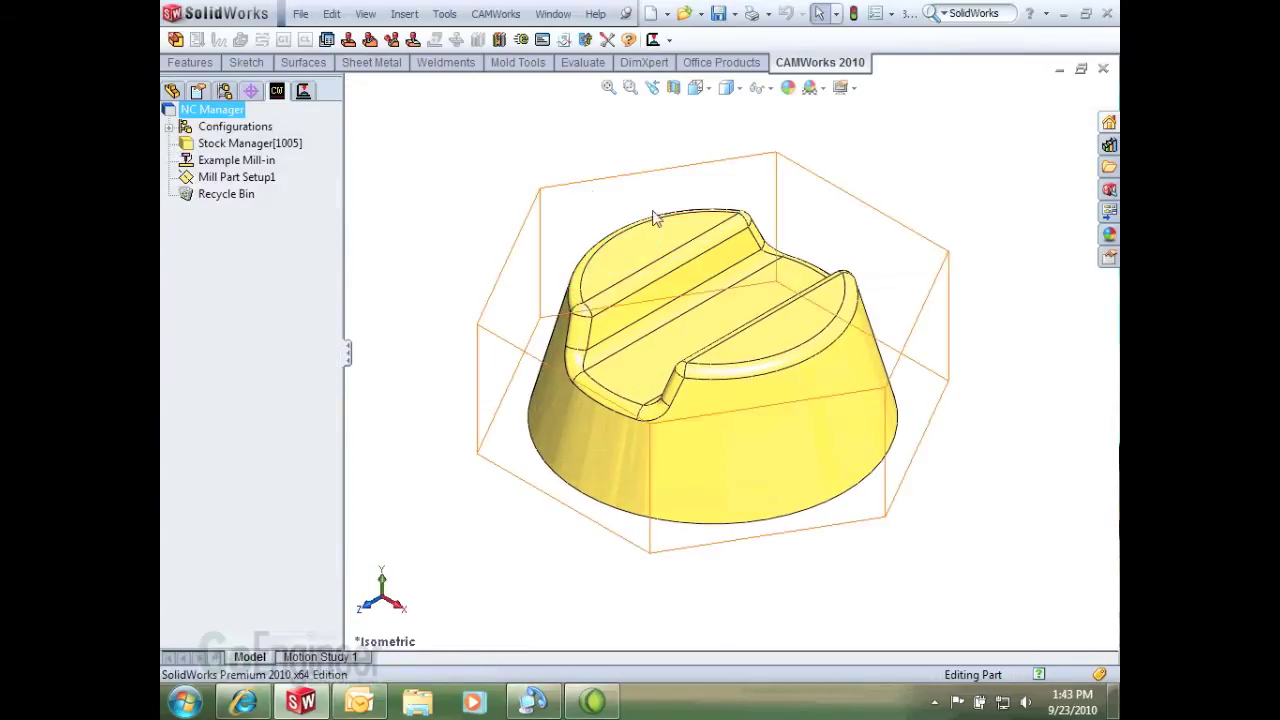
right_click(217, 180)
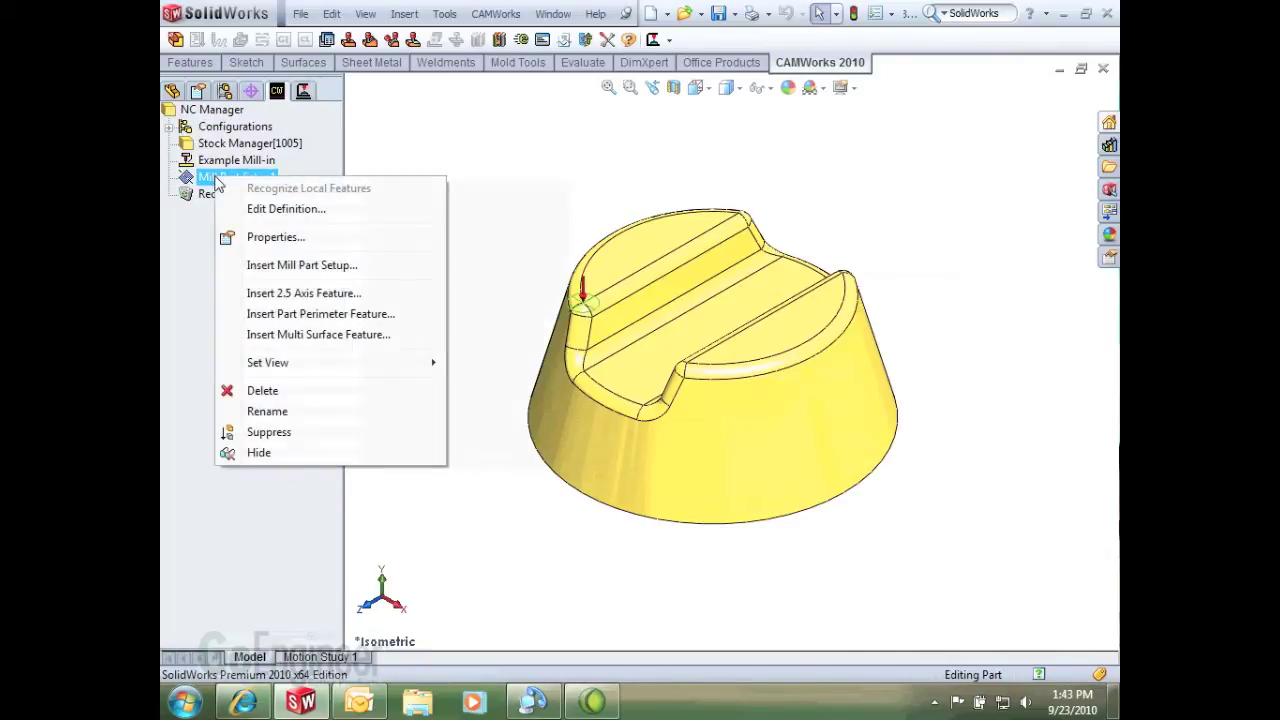
Insert a multi-surface feature on Mill Part Setup1 with all 27 part faces selected
click(307, 338)
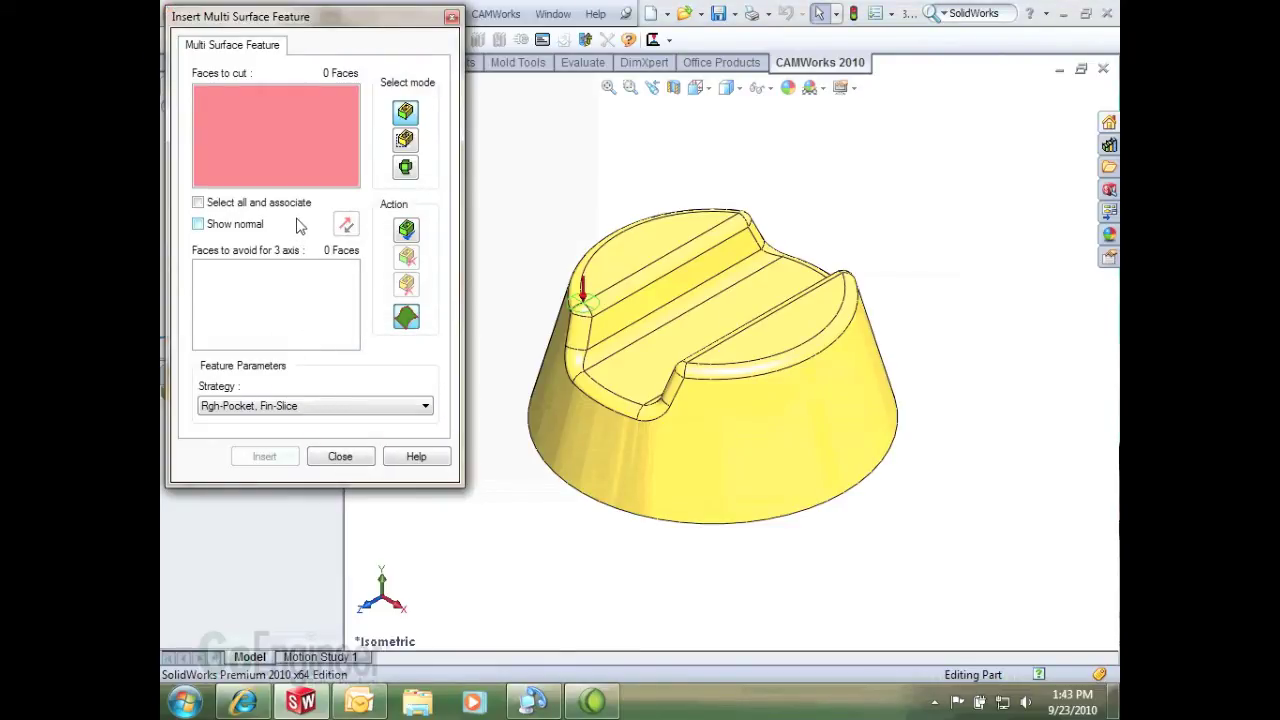
click(198, 203)
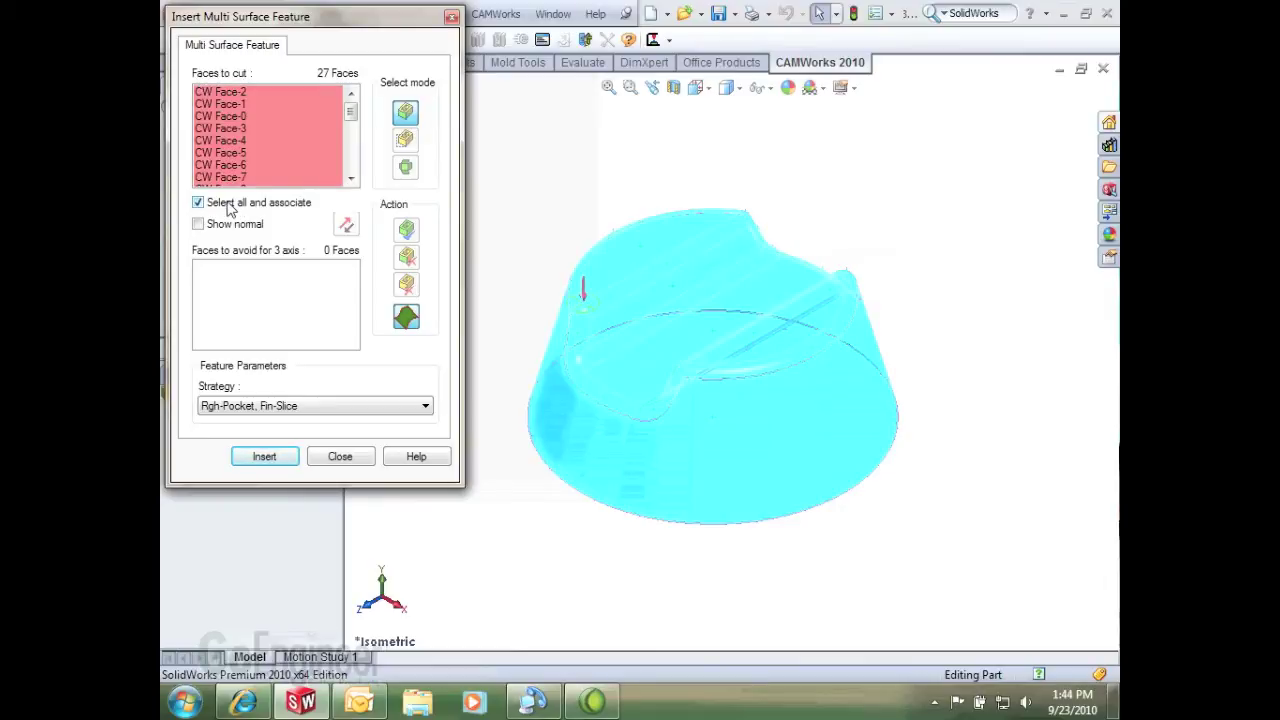
click(378, 406)
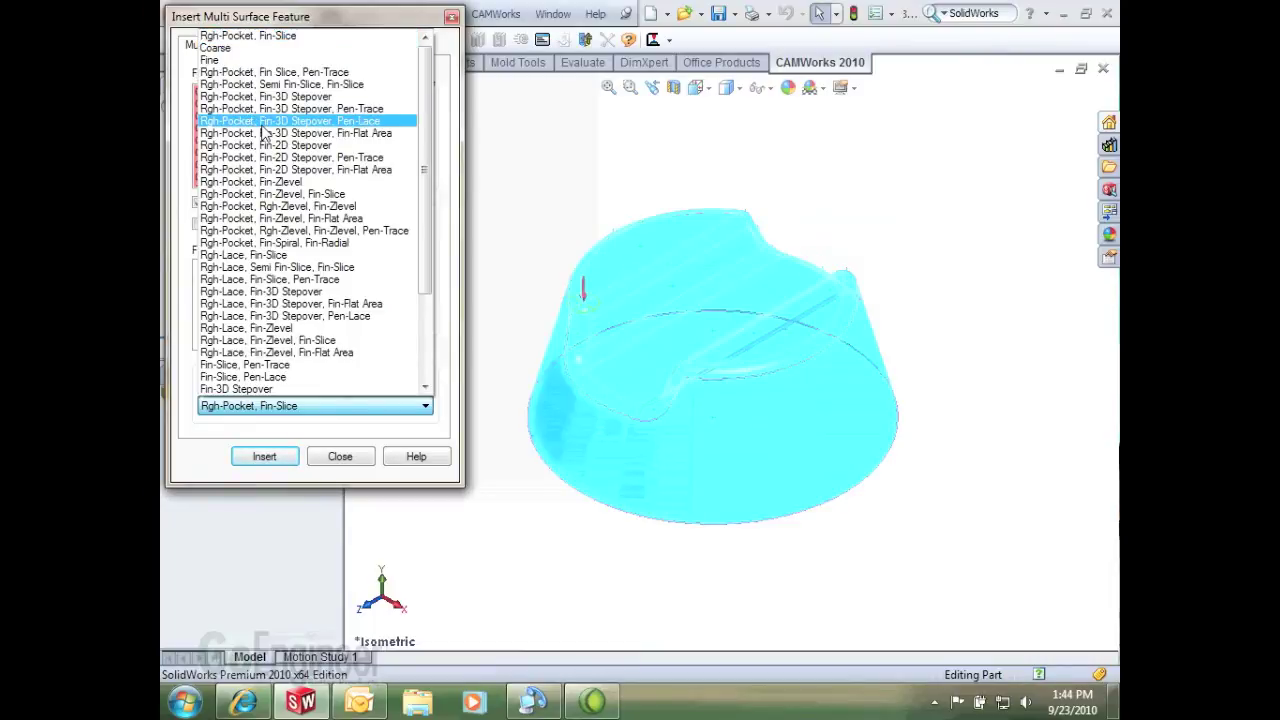
Pick the Rgh-Lace, Fin-Slice strategy and insert the multi-surface feature
click(255, 257)
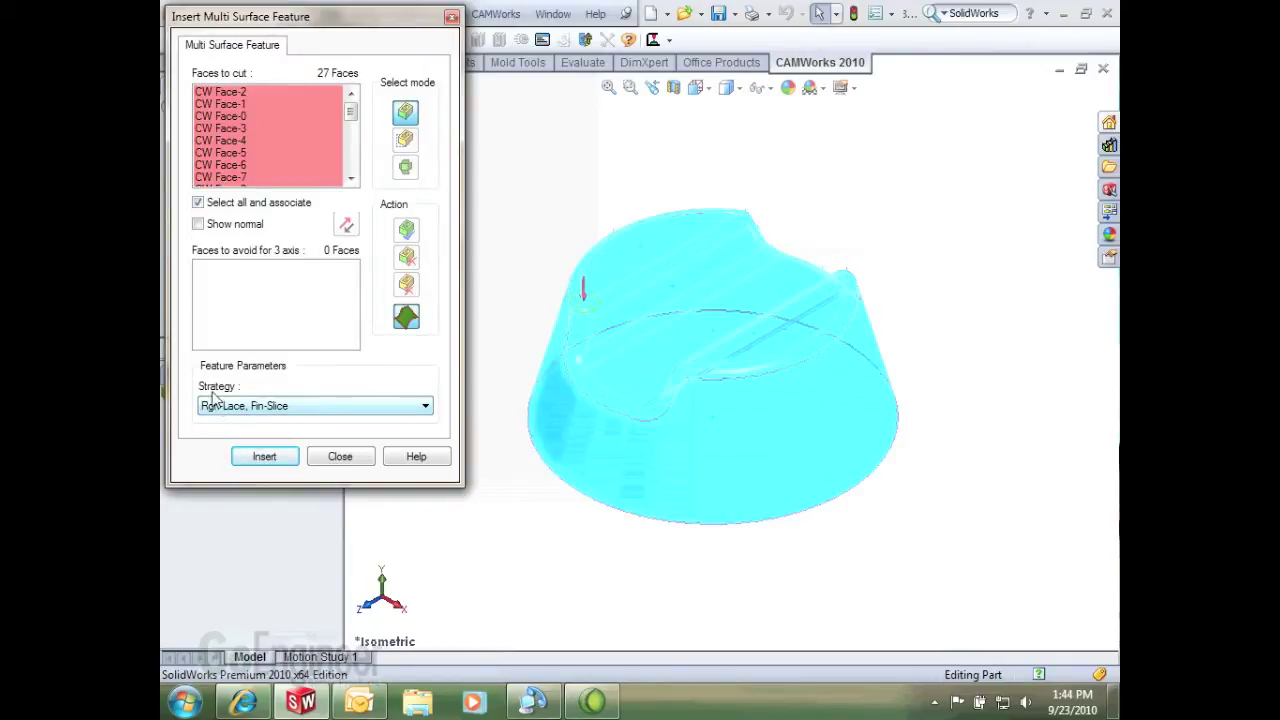
click(263, 458)
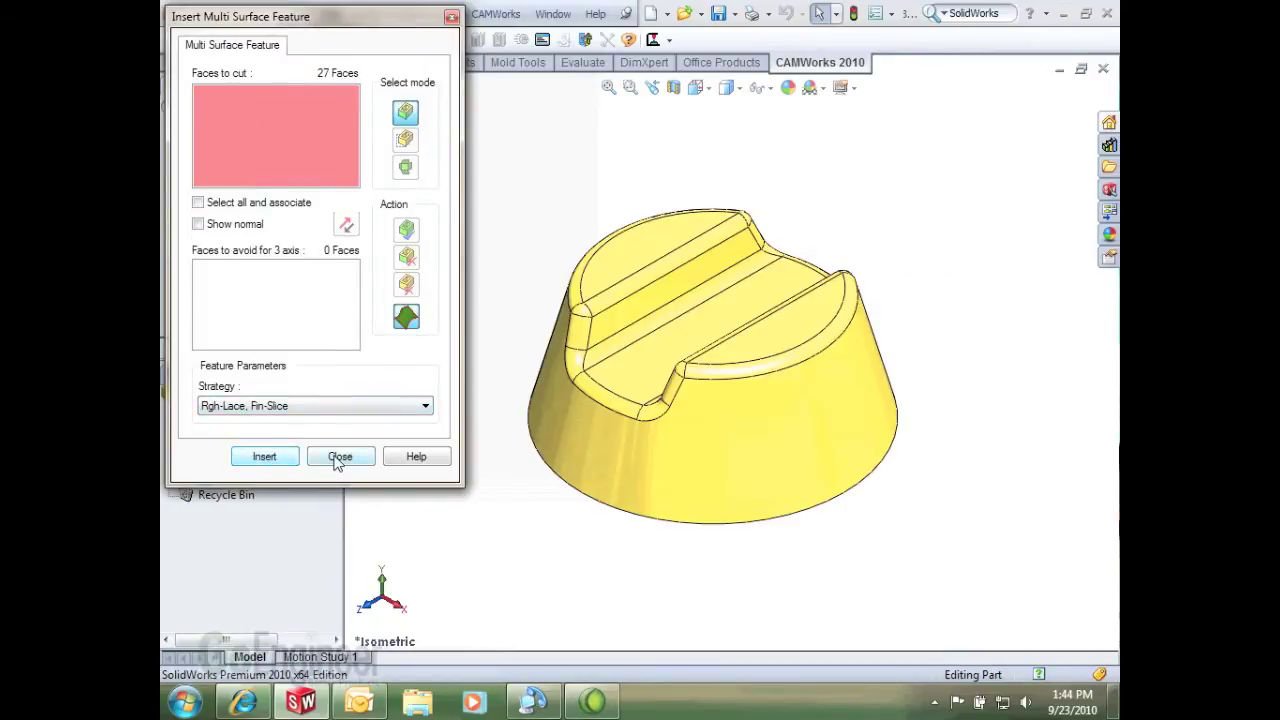
Generate the operation plan for Multi Surface Feature1, creating Area Clearance1 and Pattern Project1
click(338, 456)
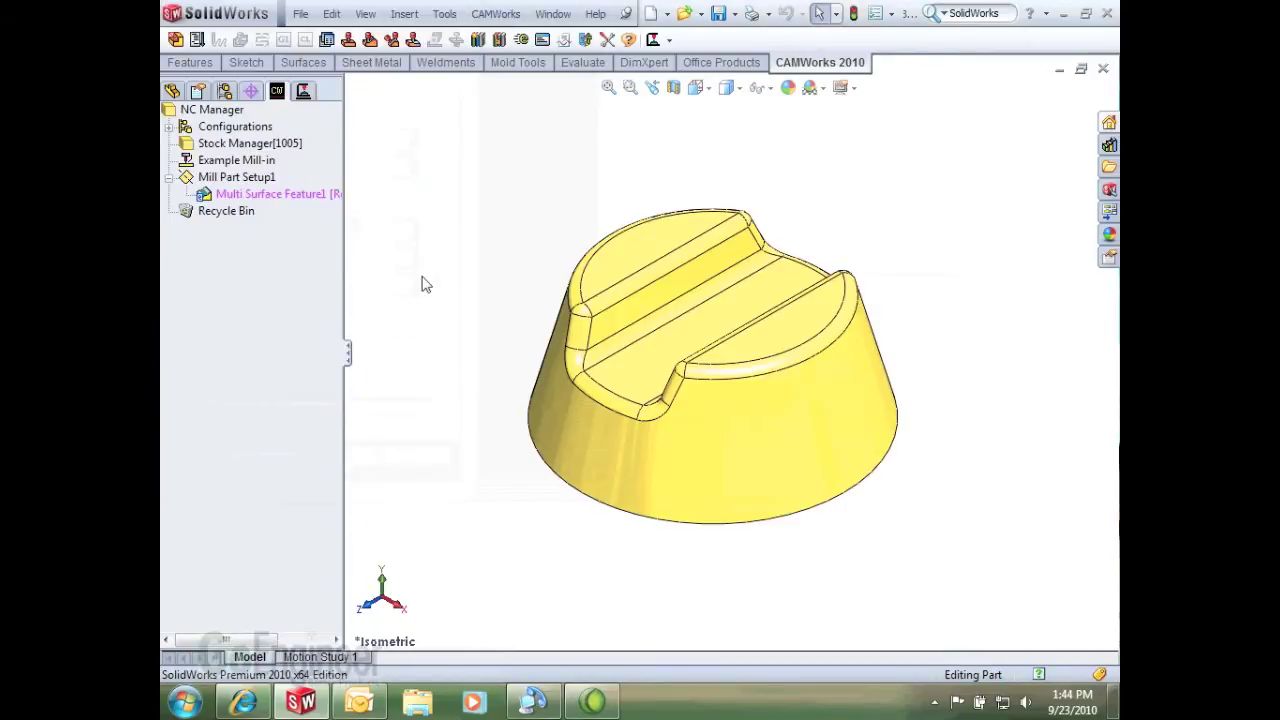
right_click(292, 193)
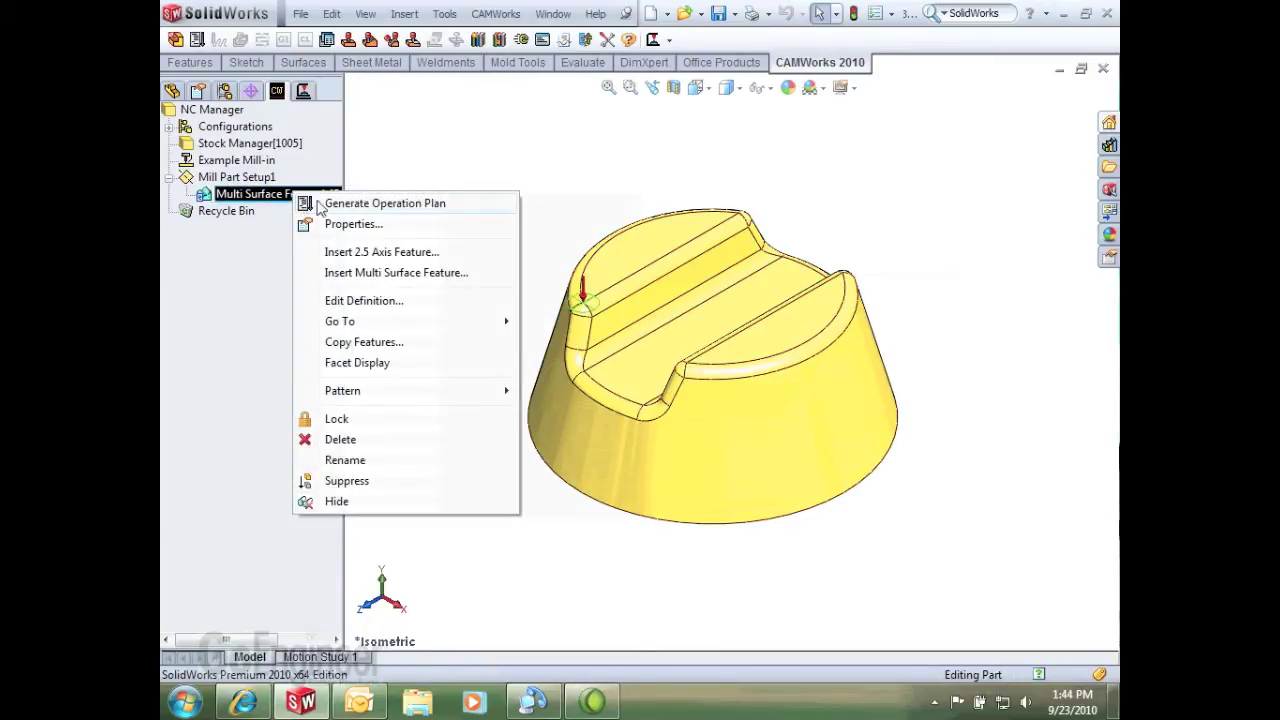
click(338, 205)
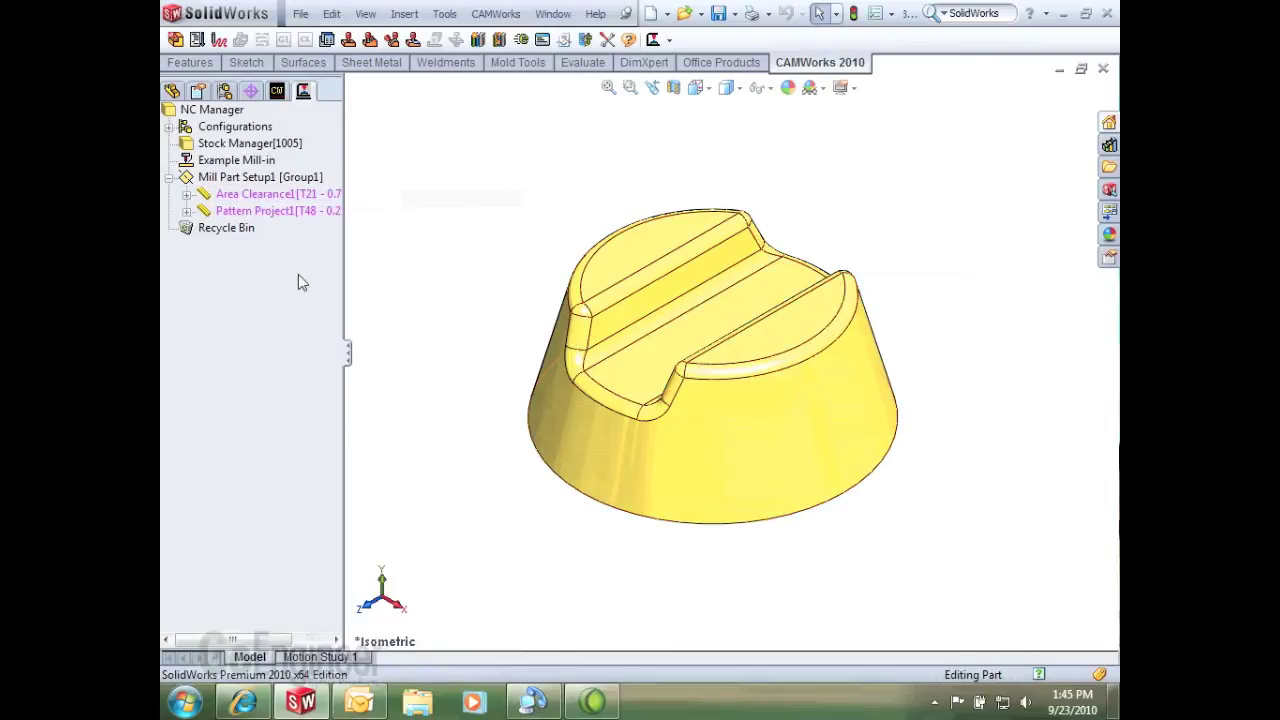
double_click(253, 197)
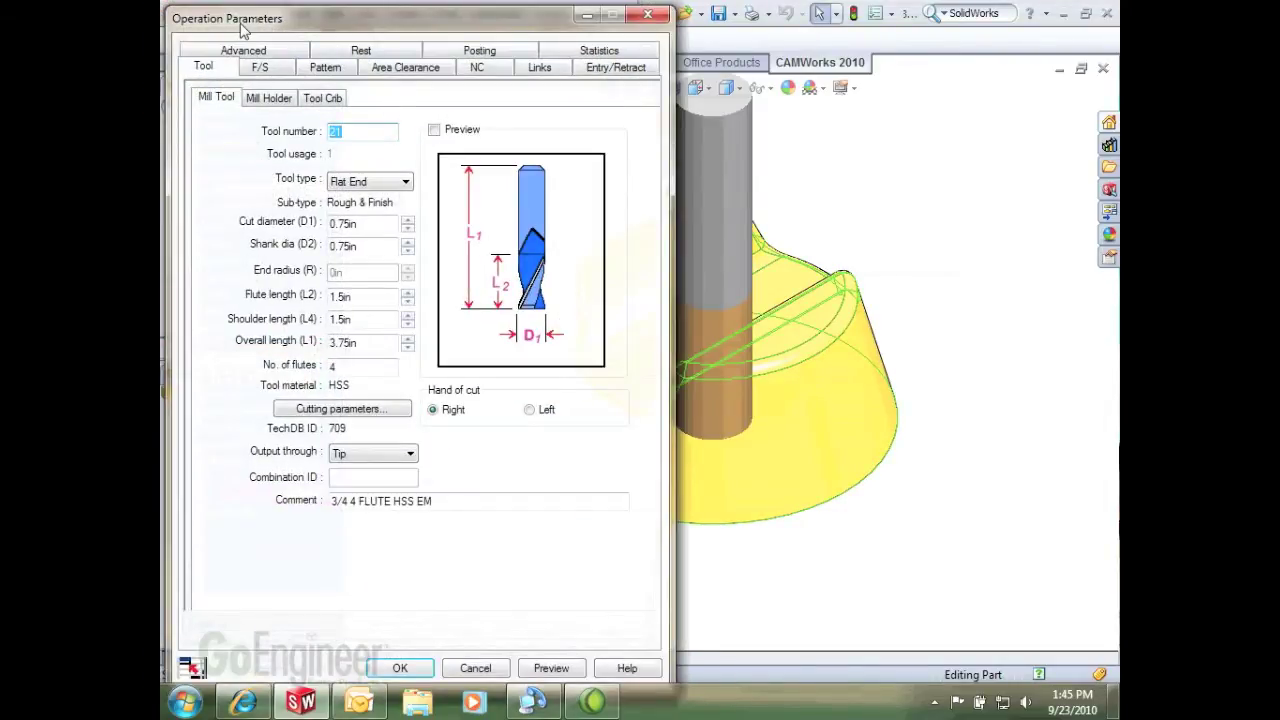
Assign crib tool 16, the 0.5in flat end mill, to Area Clearance1, replacing its holder
click(321, 97)
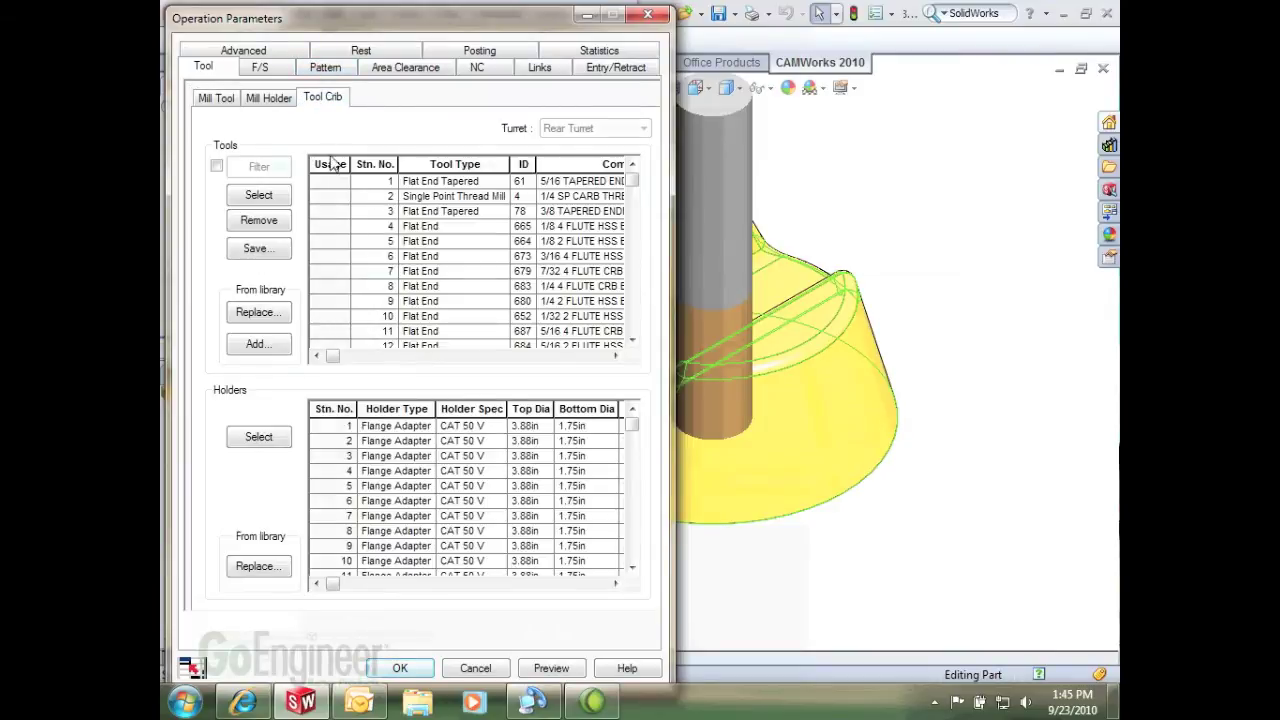
drag(632, 186, 632, 217)
click(336, 300)
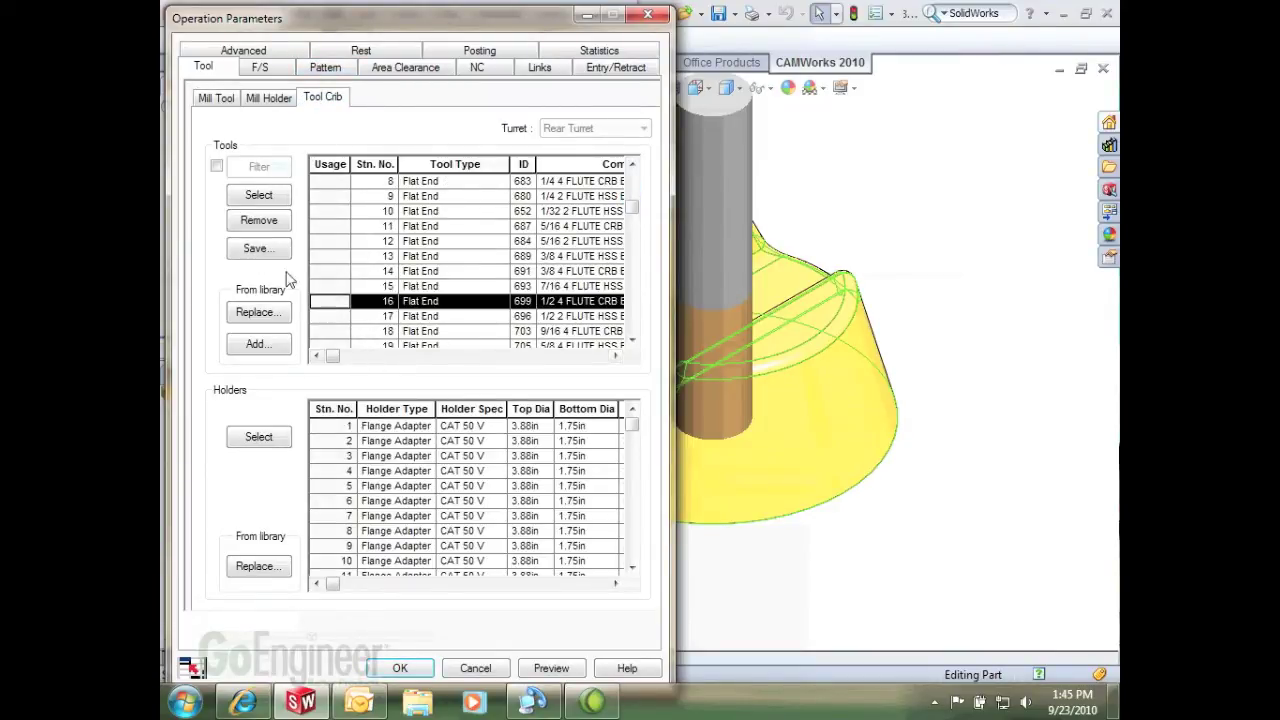
click(259, 195)
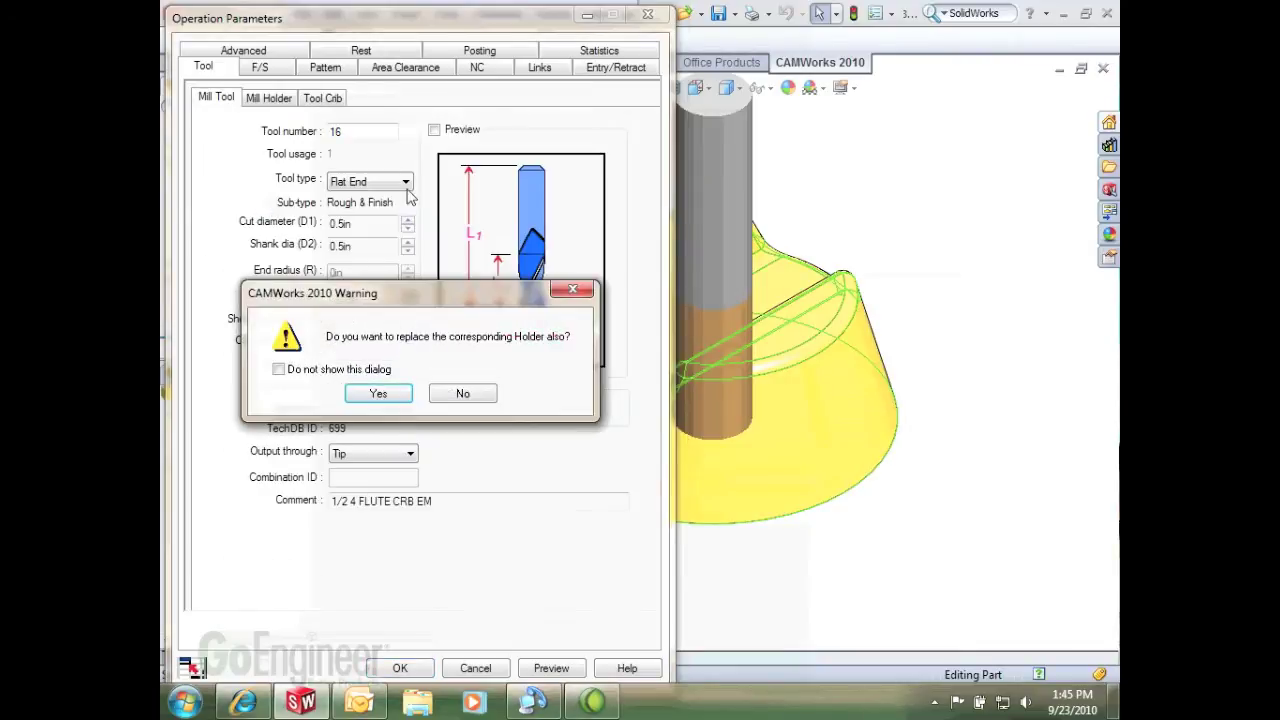
click(378, 393)
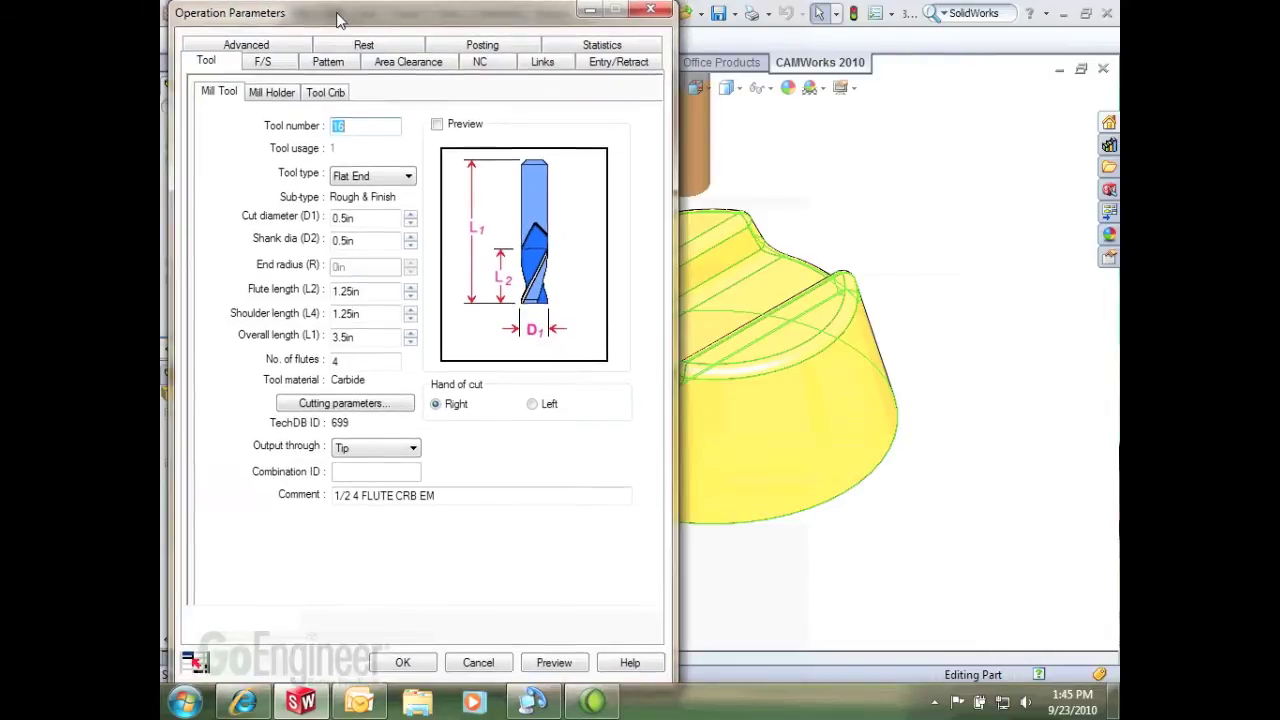
click(402, 666)
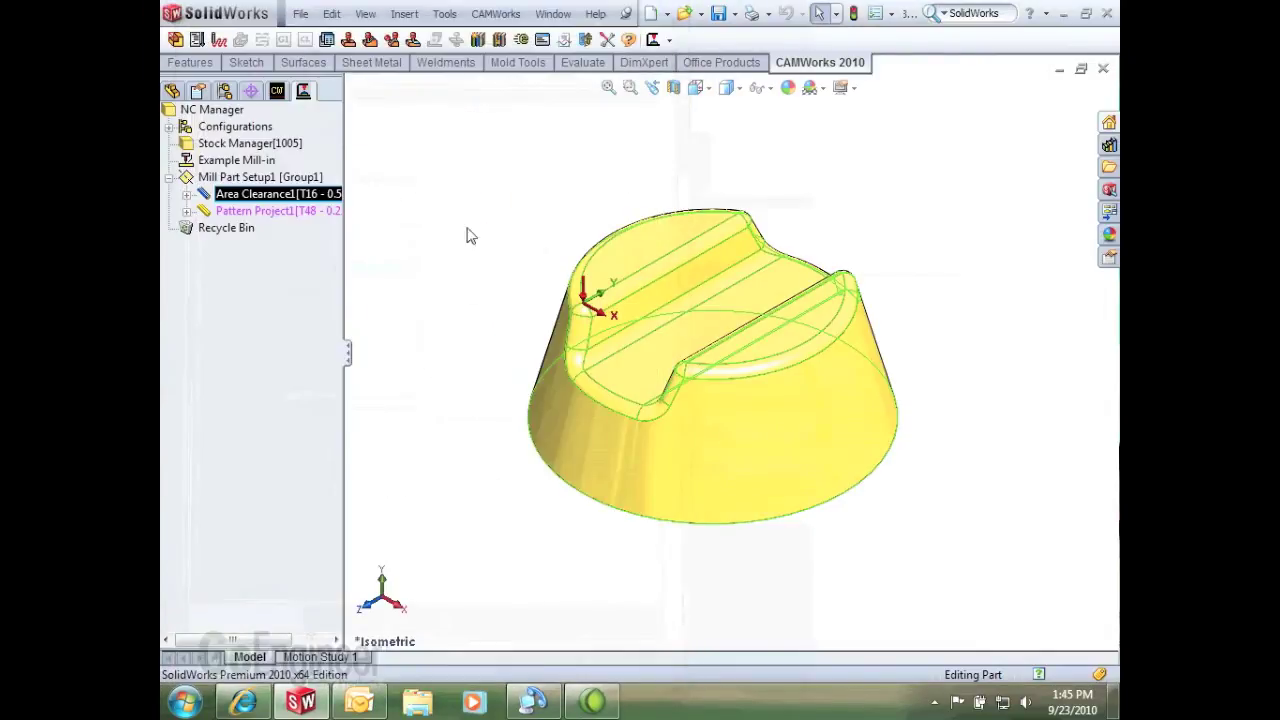
Generate toolpaths for all operations and review the Pattern Project1 and Area Clearance1 paths
click(221, 44)
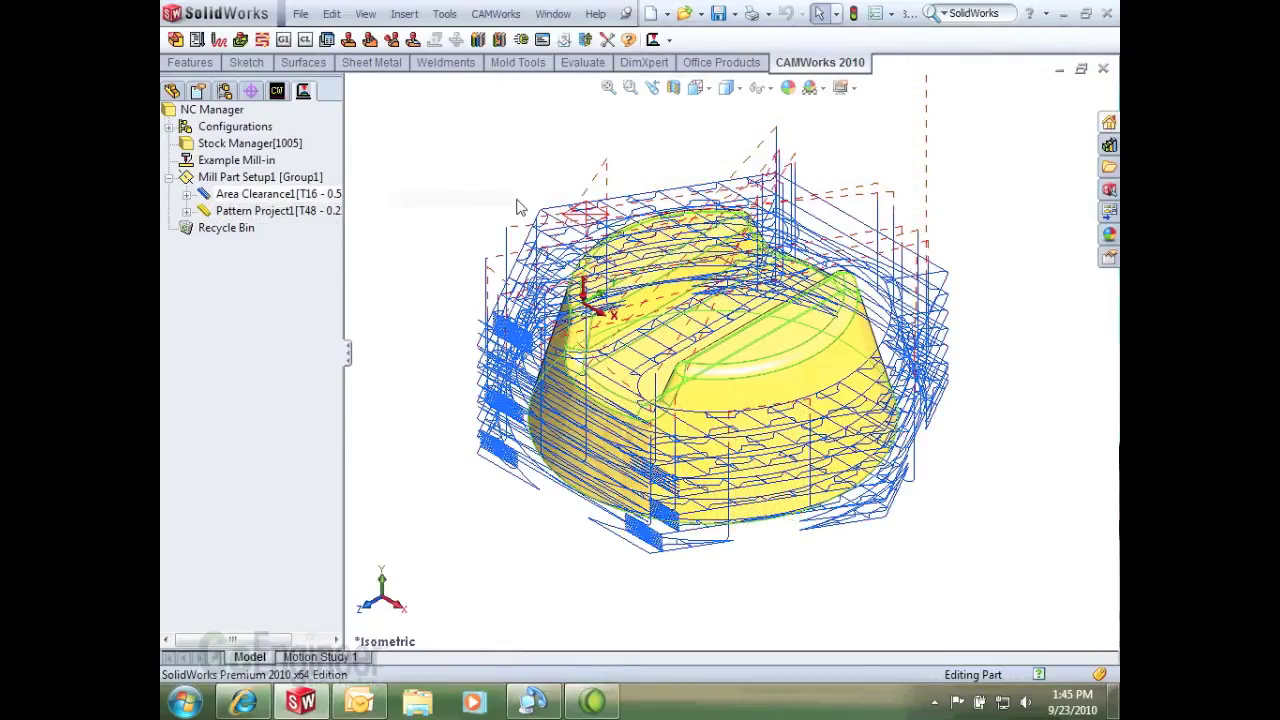
middle_drag(517, 206, 516, 335)
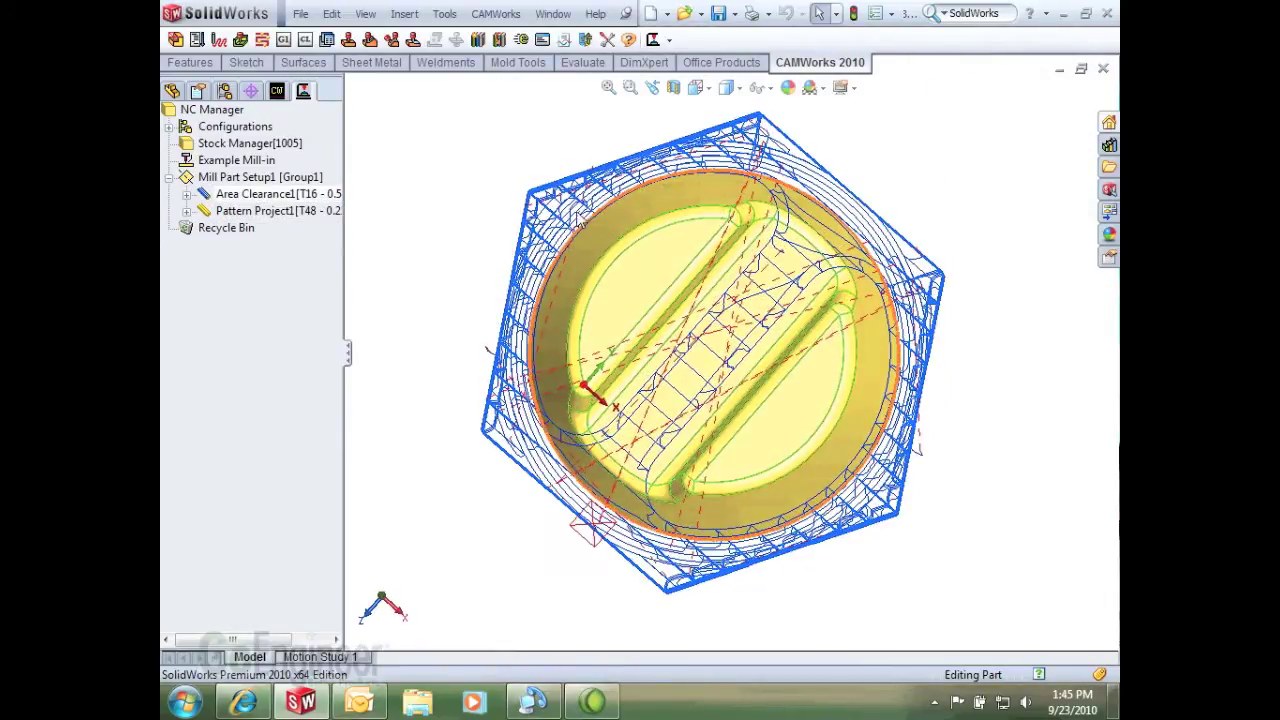
middle_drag(985, 443, 980, 248)
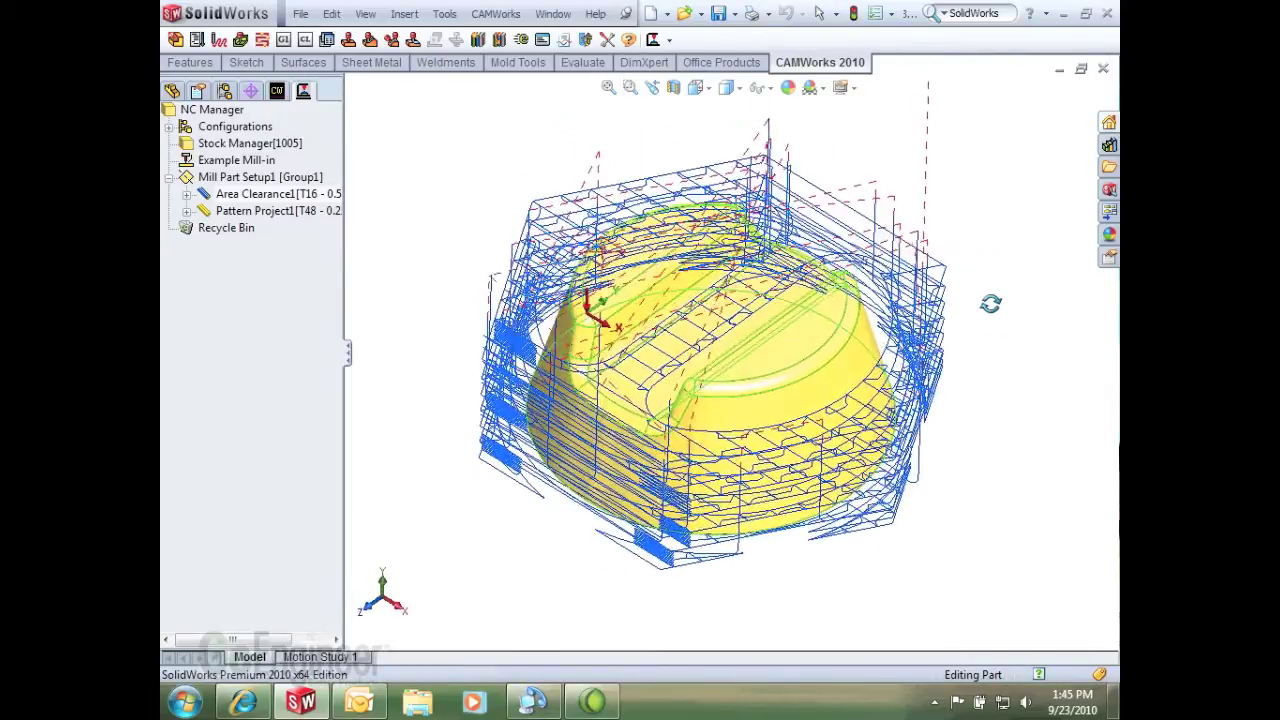
middle_drag(990, 303, 975, 292)
click(265, 213)
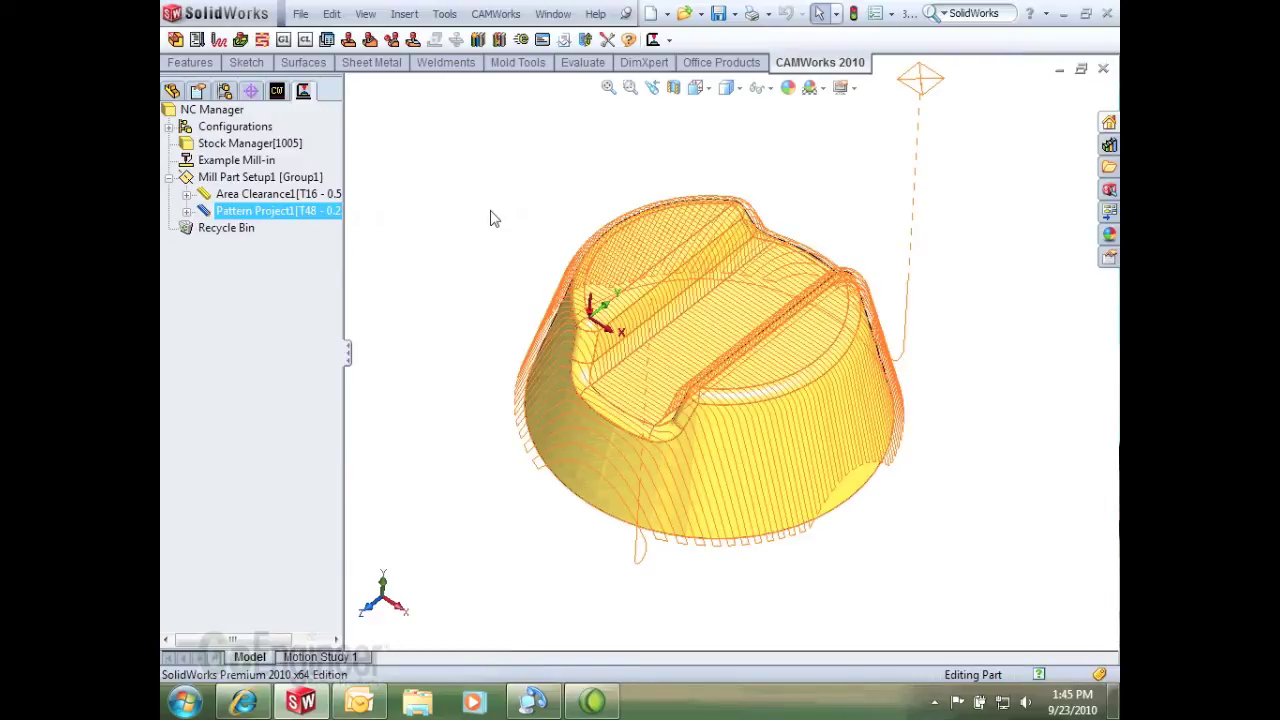
mouse_move(491, 218)
middle_down()
mouse_move(497, 249)
mouse_move(486, 197)
middle_up()
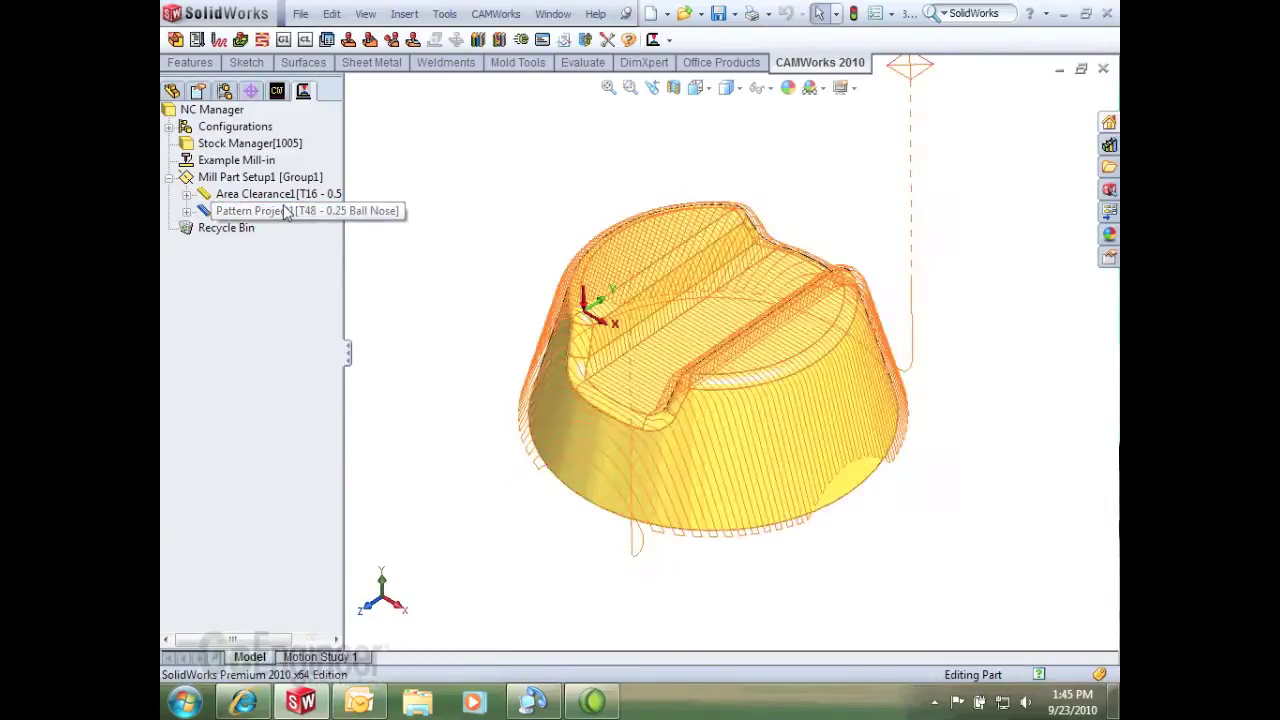
click(280, 196)
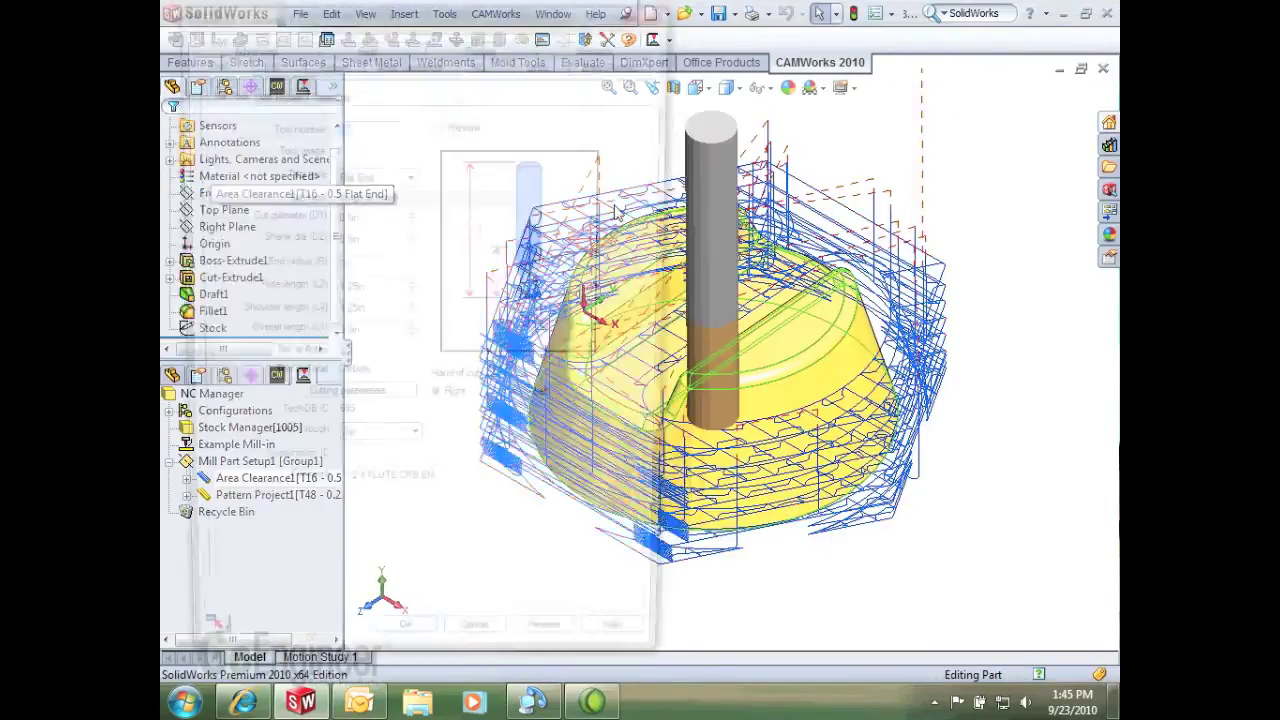
Set Area Clearance1's pattern to Pocket In - Core and regenerate its toolpath
click(329, 61)
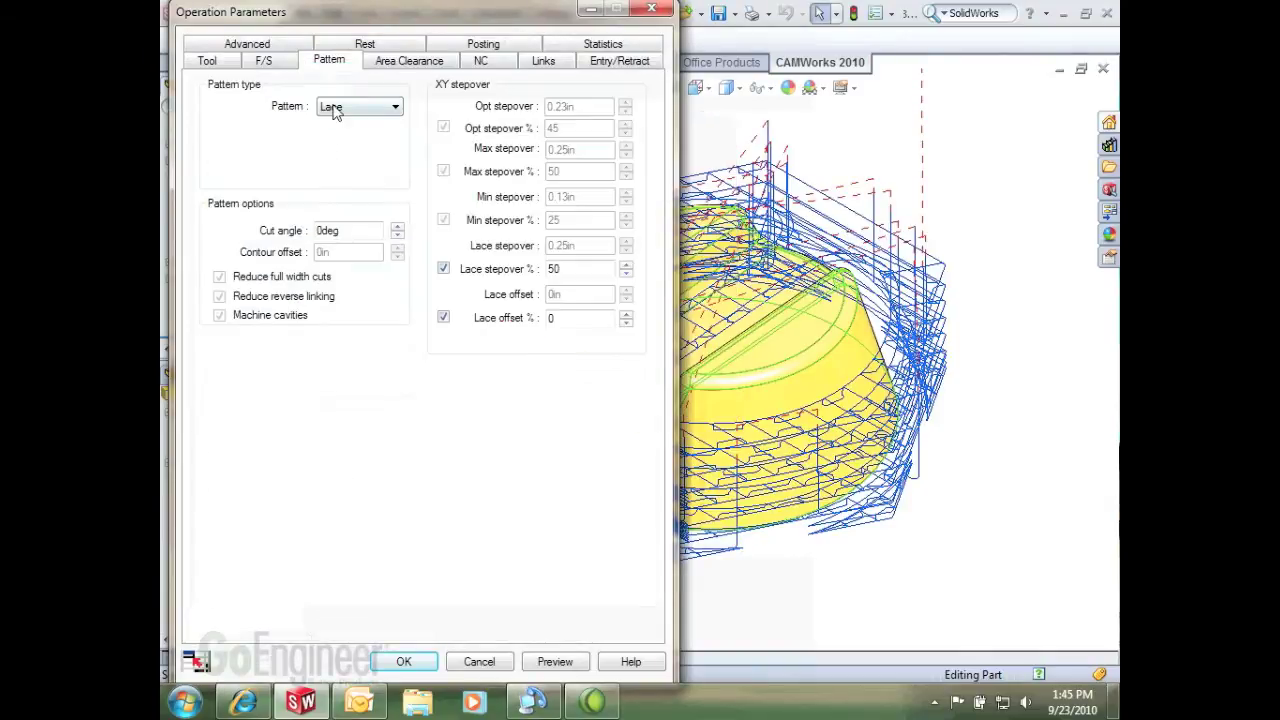
click(336, 107)
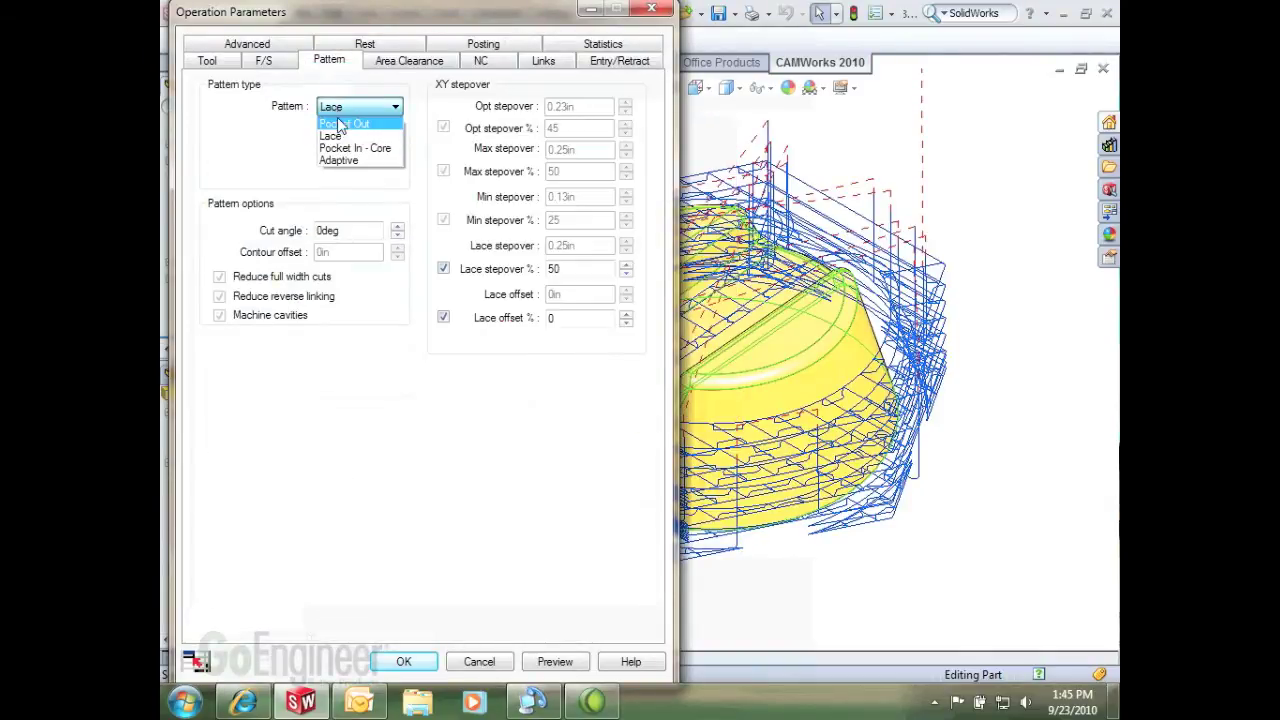
click(354, 148)
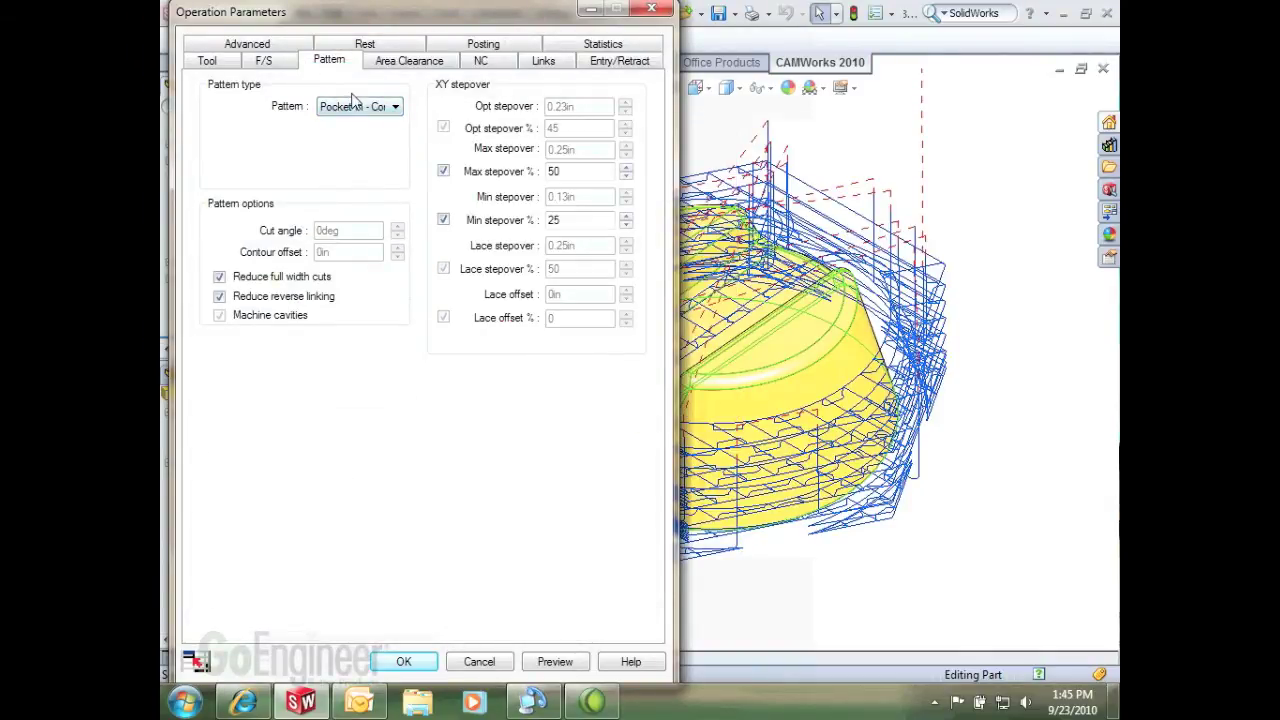
click(416, 661)
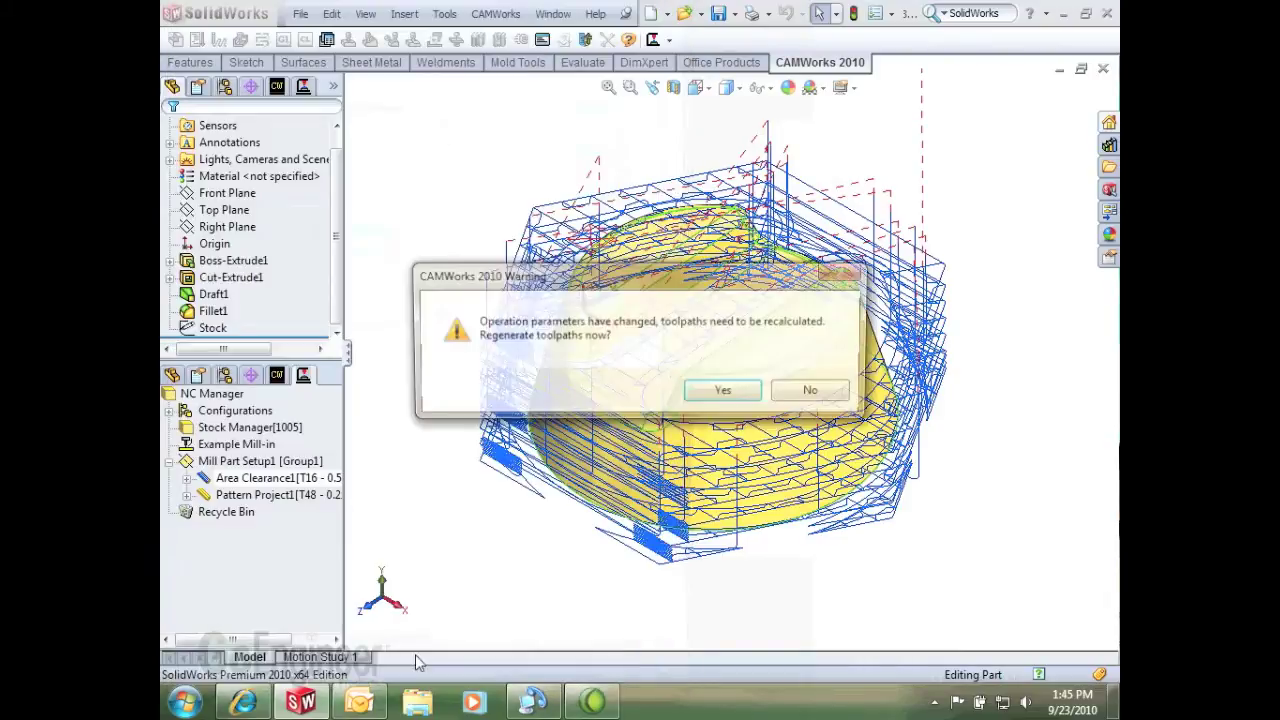
click(745, 392)
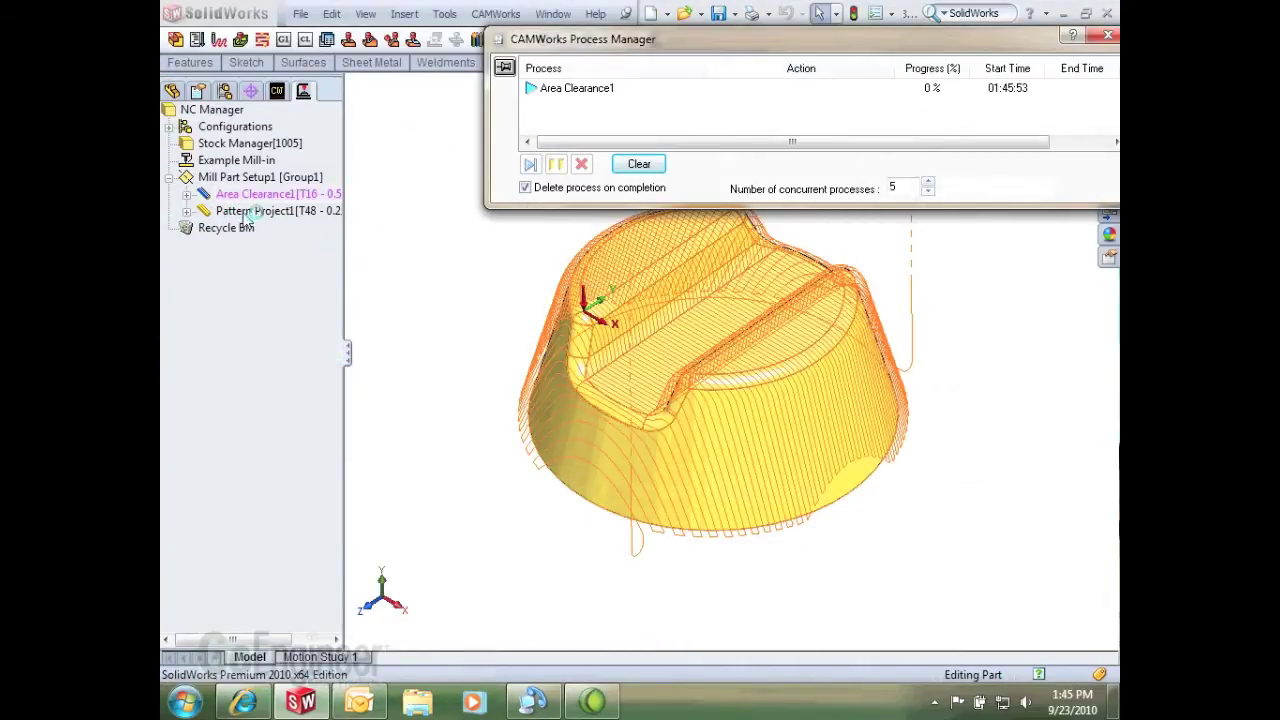
Set Pattern Project1's cross machining to Standard
click(246, 212)
double_click(246, 212)
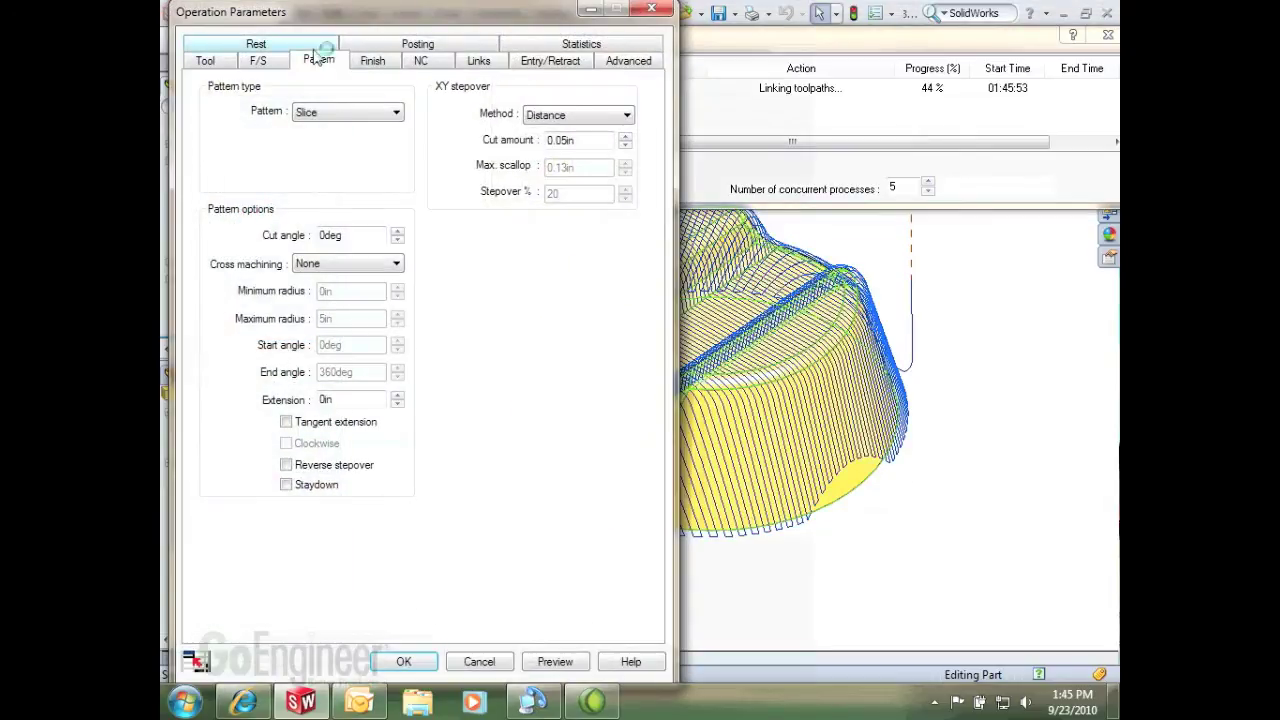
click(321, 265)
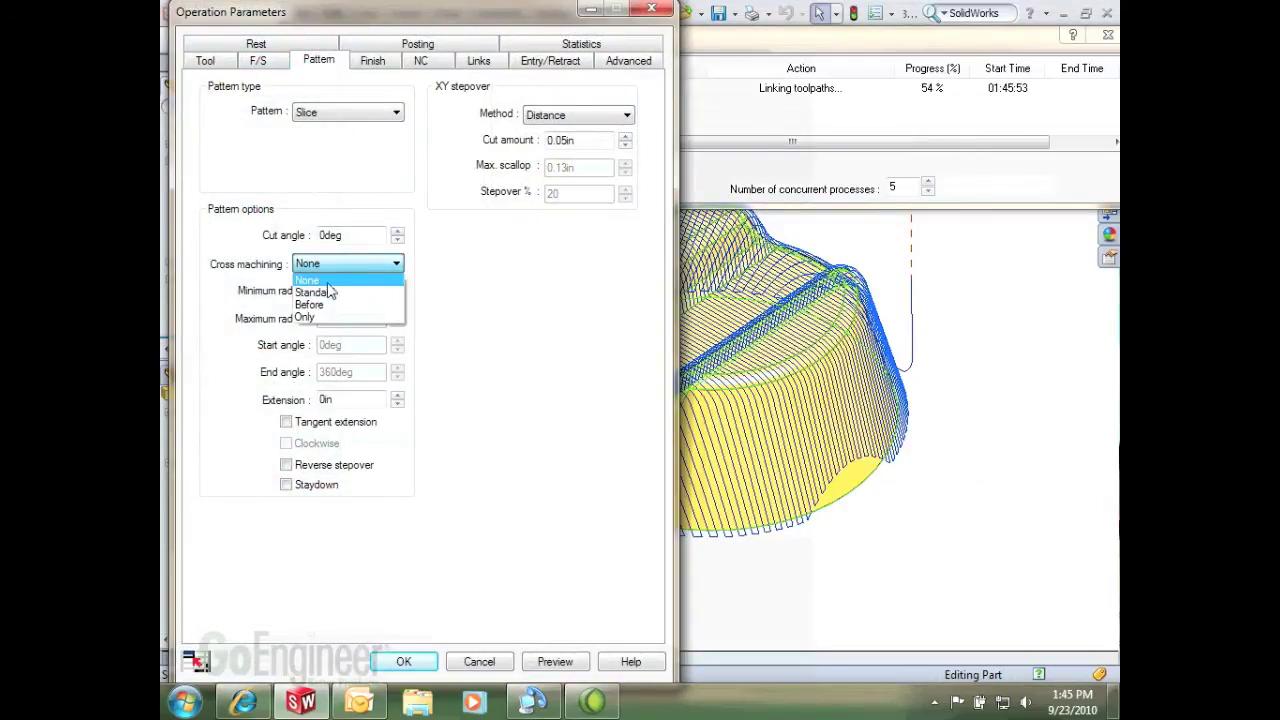
click(311, 292)
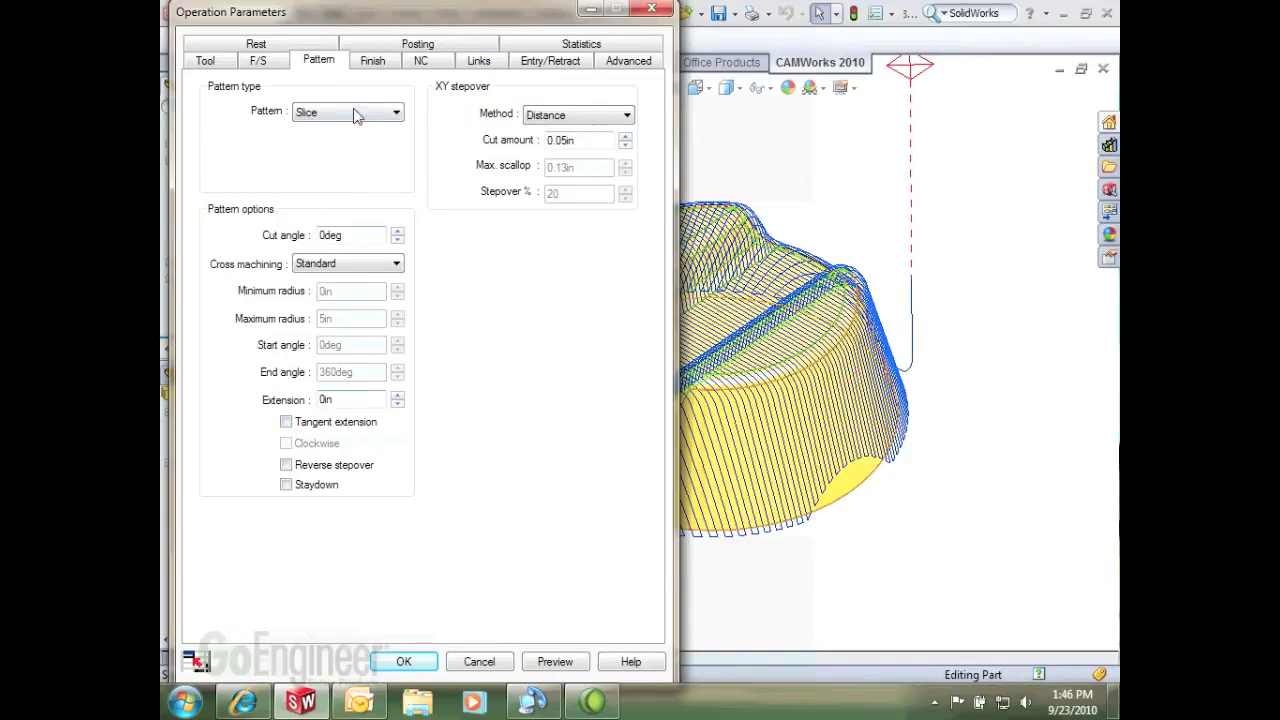
Set its contain-area tool condition to Past and apply the parameters
click(604, 63)
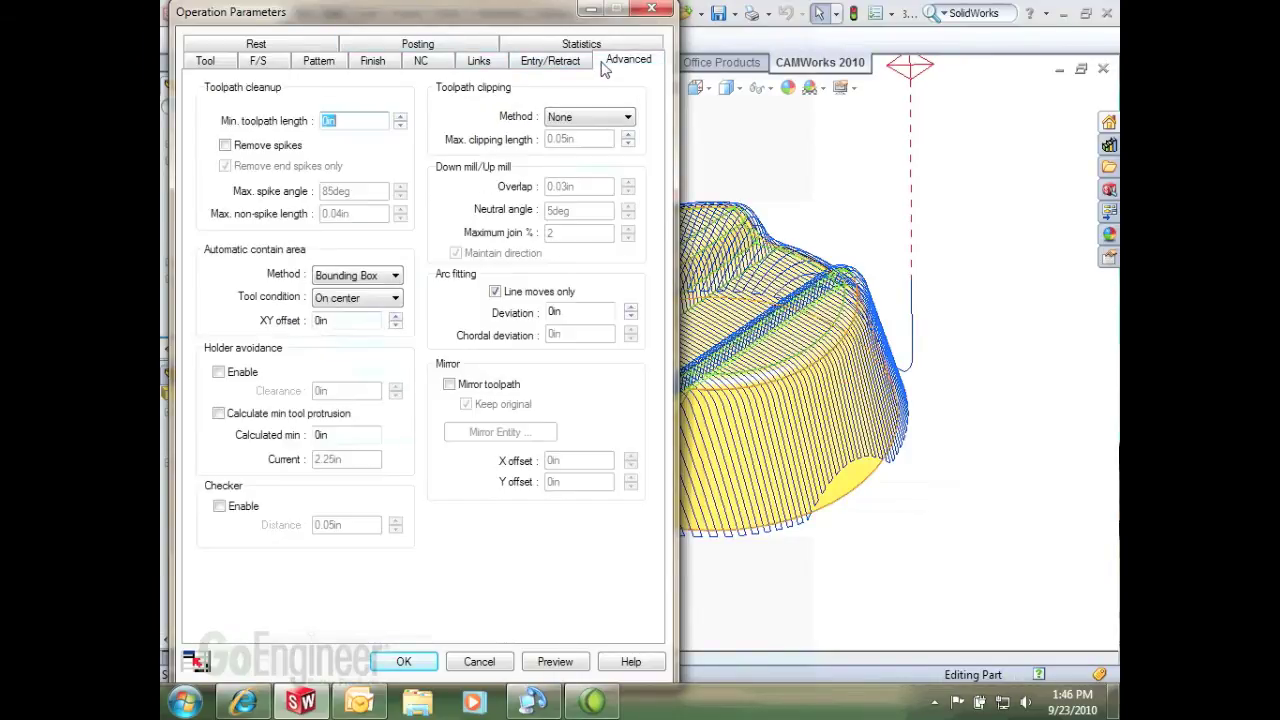
click(350, 305)
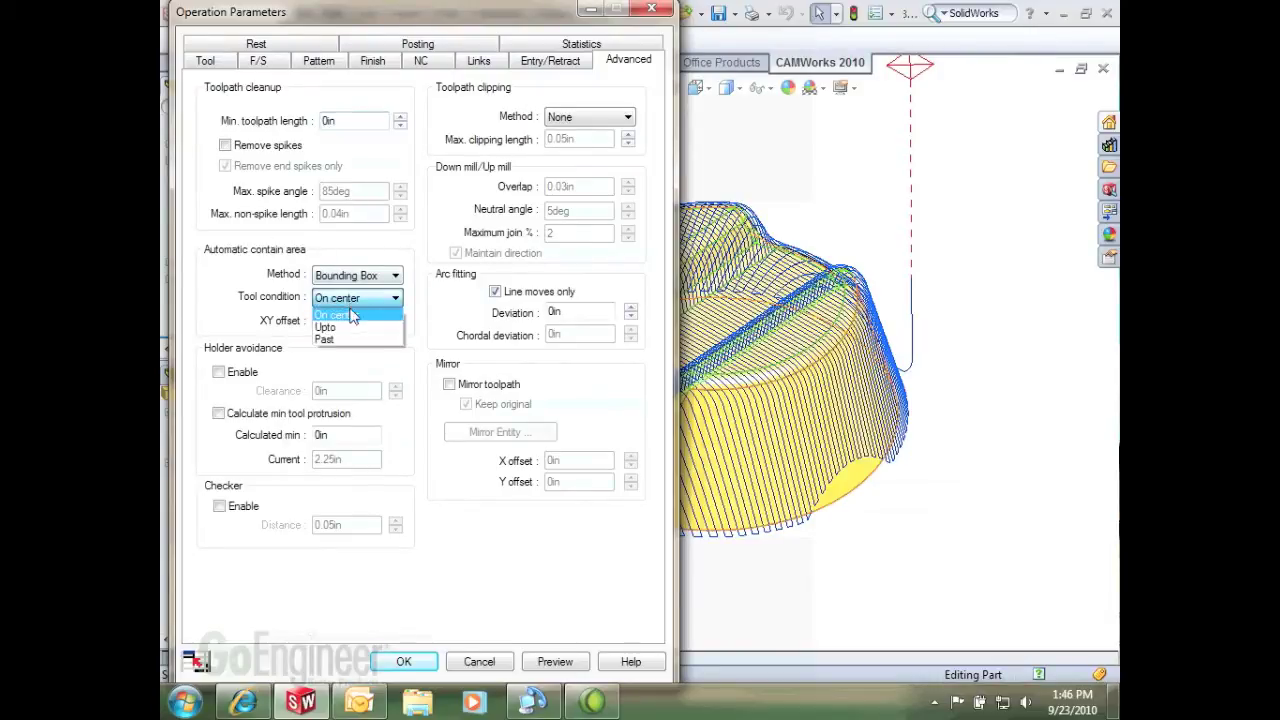
click(345, 337)
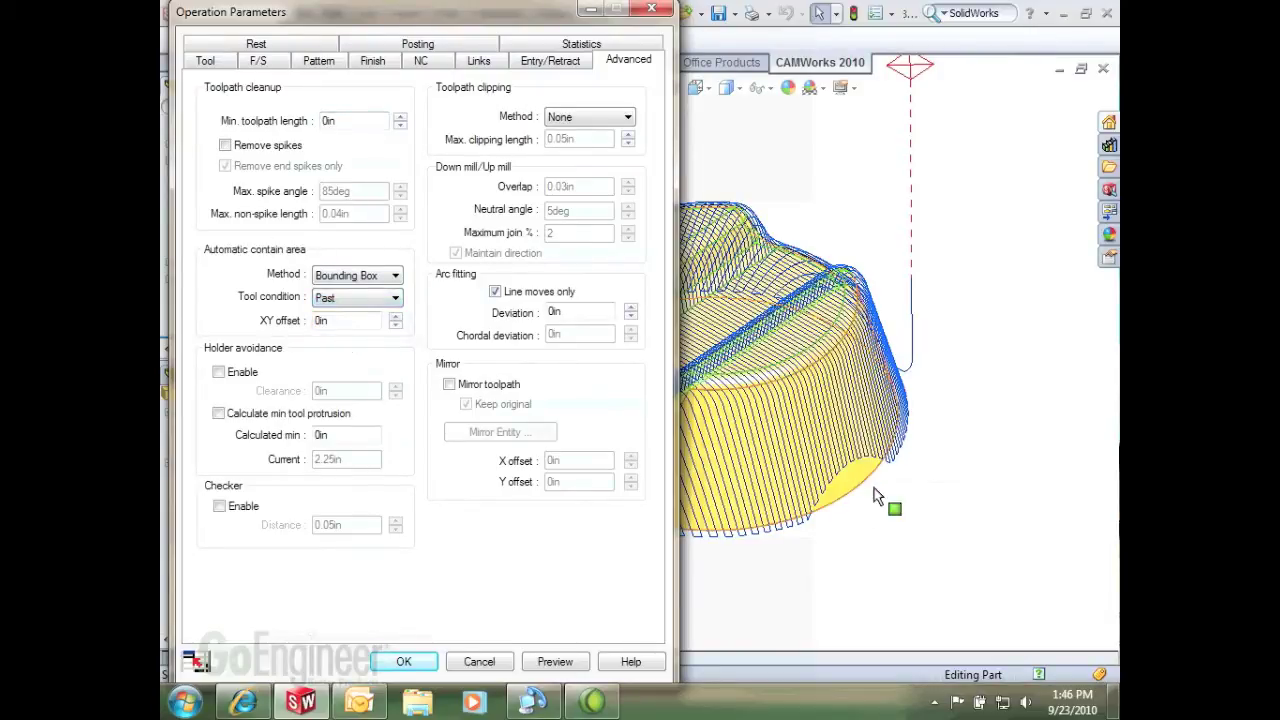
click(424, 662)
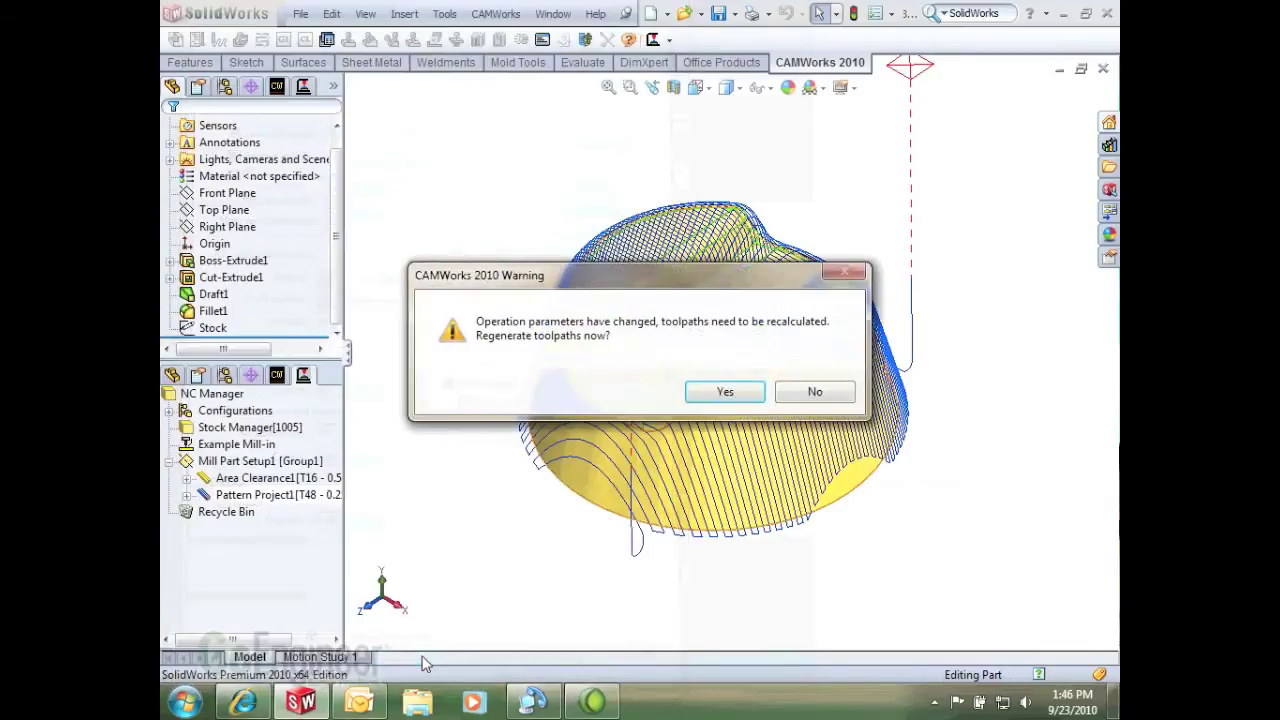
Confirm regenerating Pattern Project1 and orbit to inspect its new crosshatched toolpath
click(724, 391)
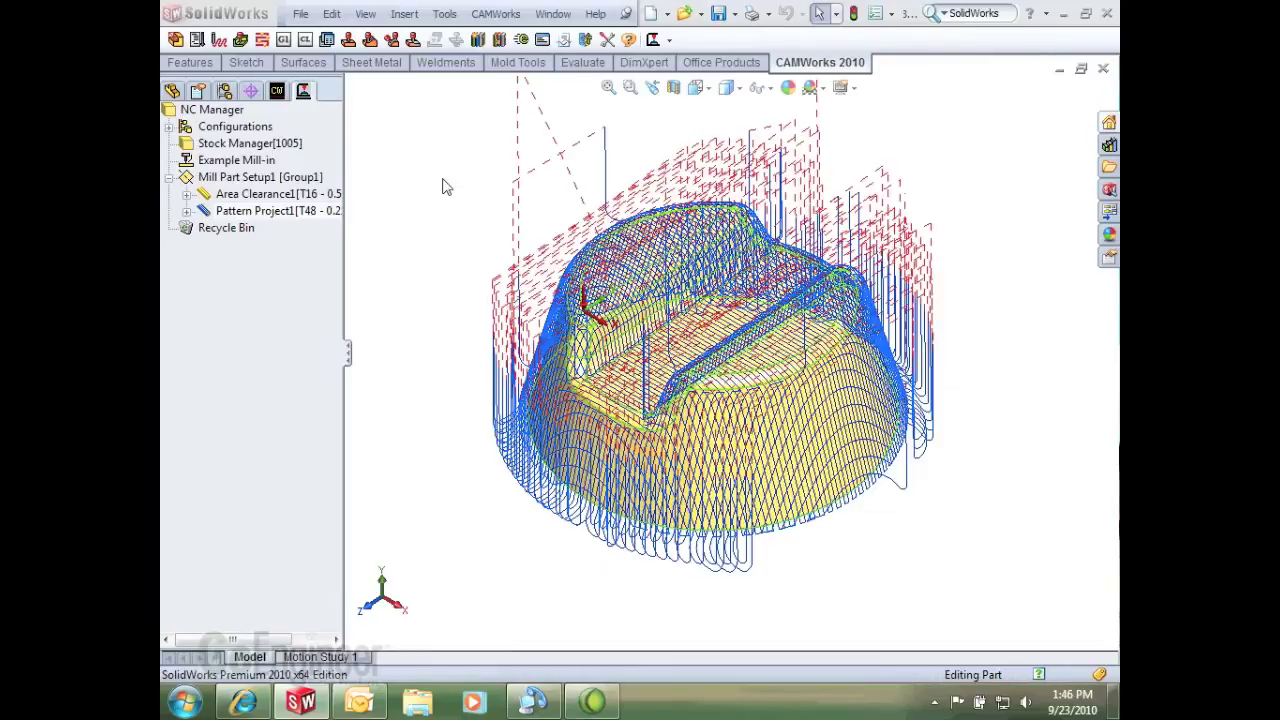
middle_drag(452, 230, 446, 190)
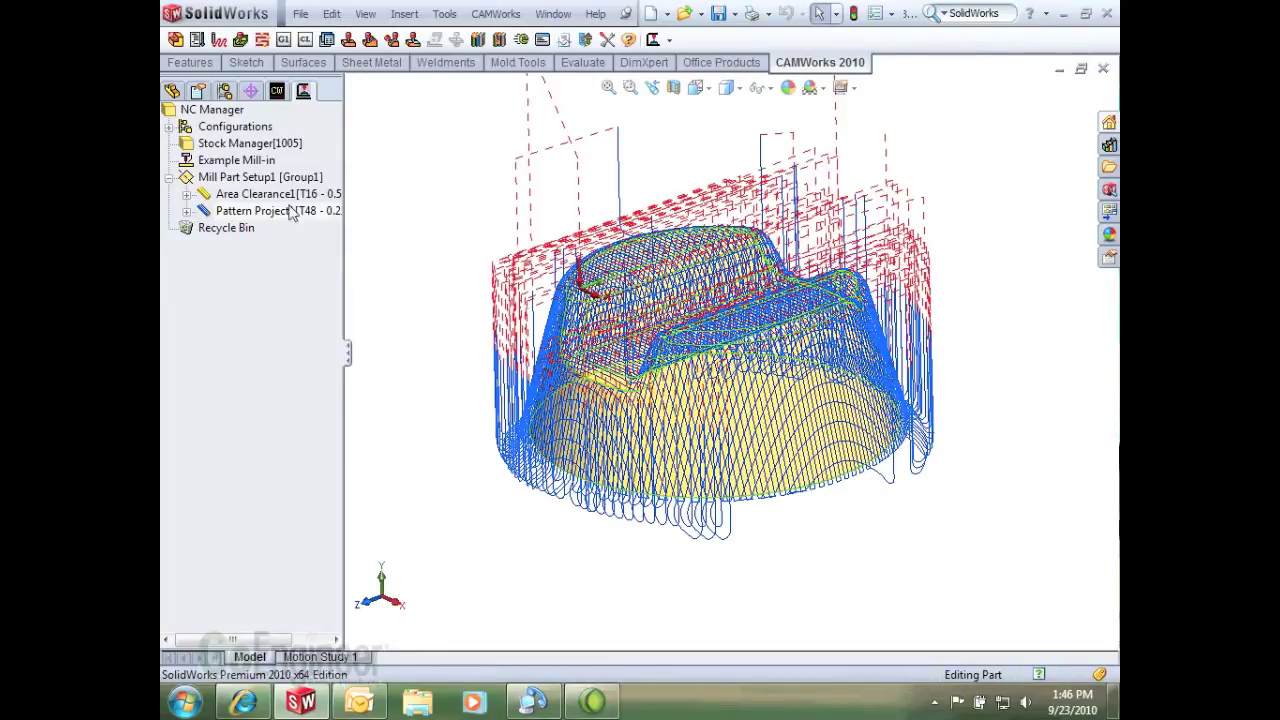
Enable Staydown on Pattern Project1's Pattern settings, regenerate, and rotate to view the fewer retracts
double_click(237, 211)
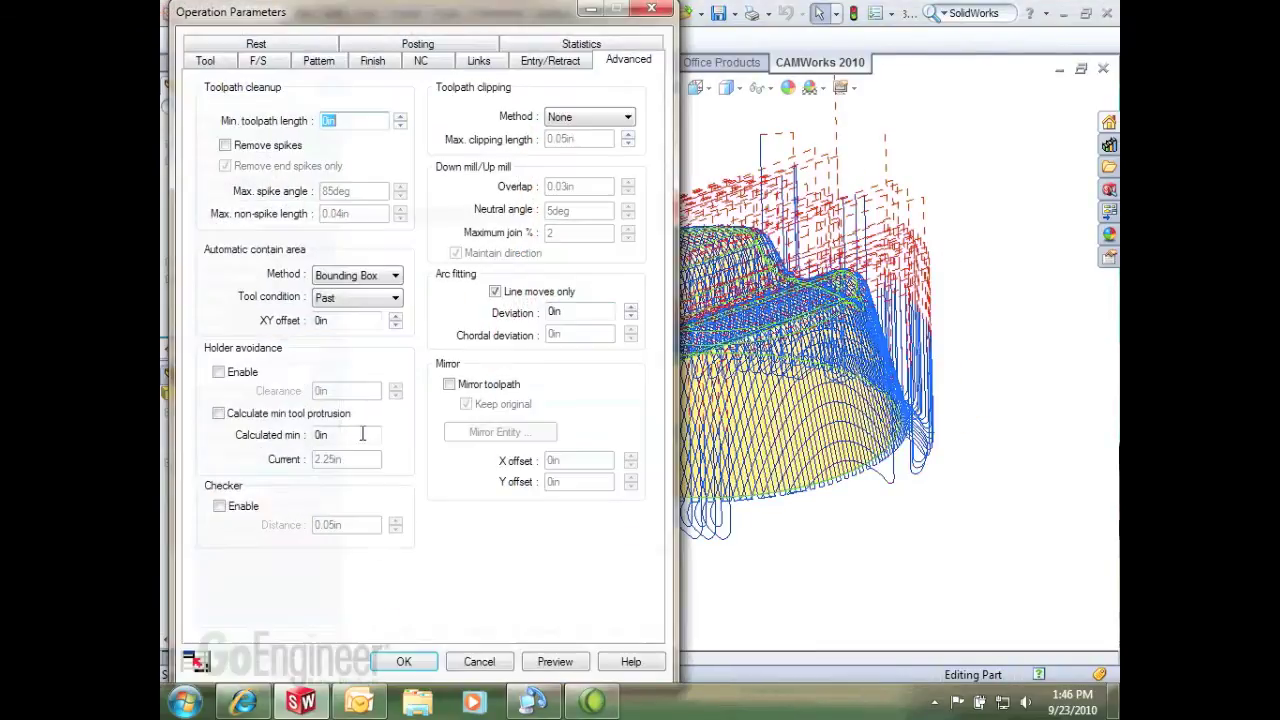
click(318, 61)
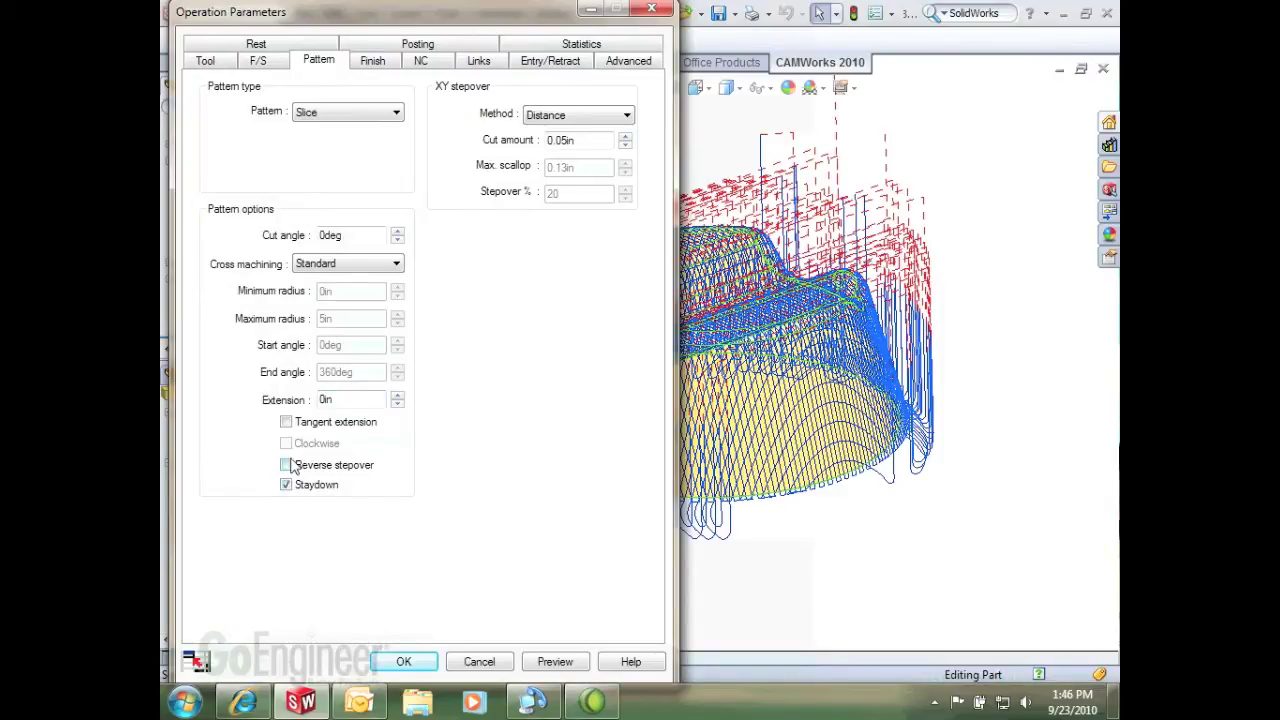
click(403, 662)
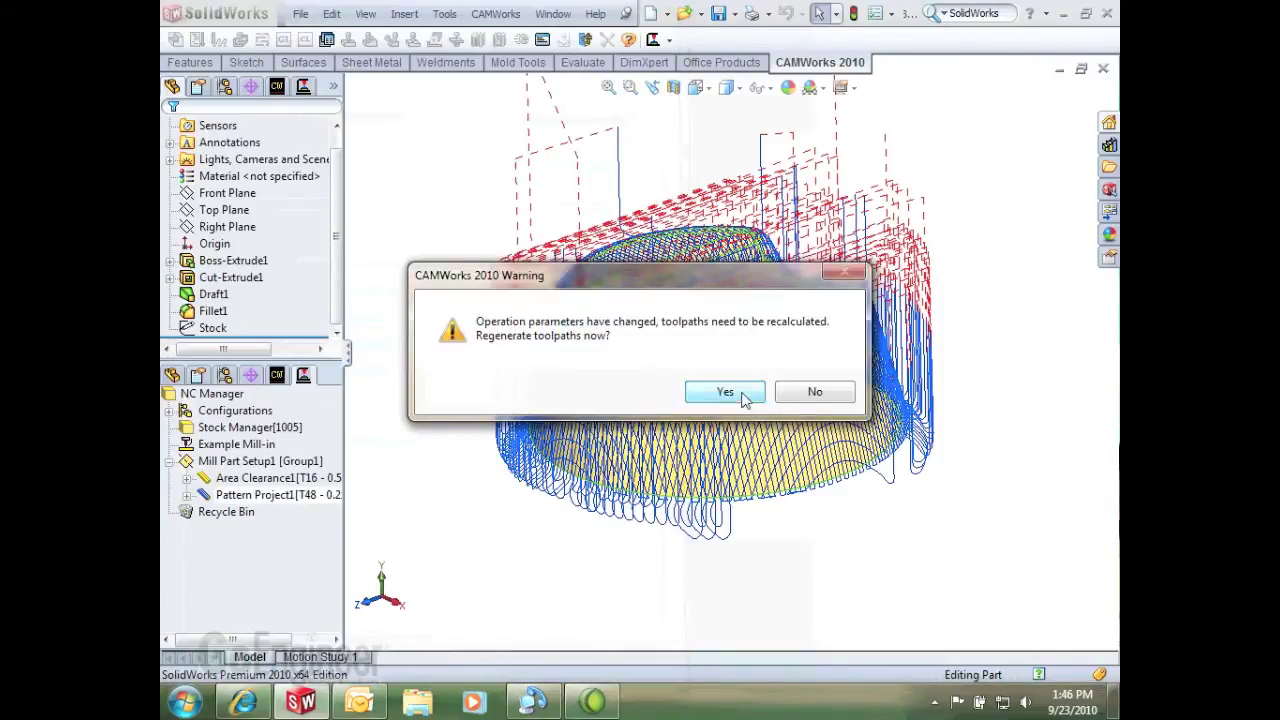
click(743, 396)
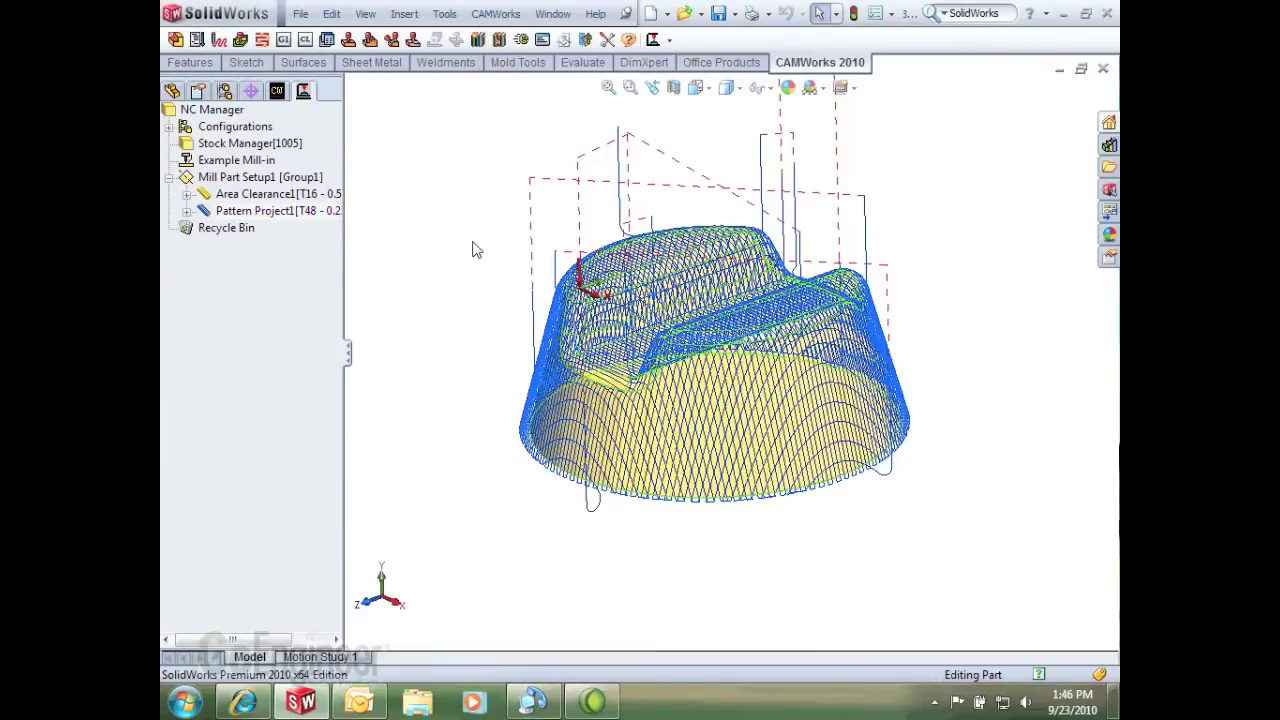
middle_drag(476, 250, 494, 303)
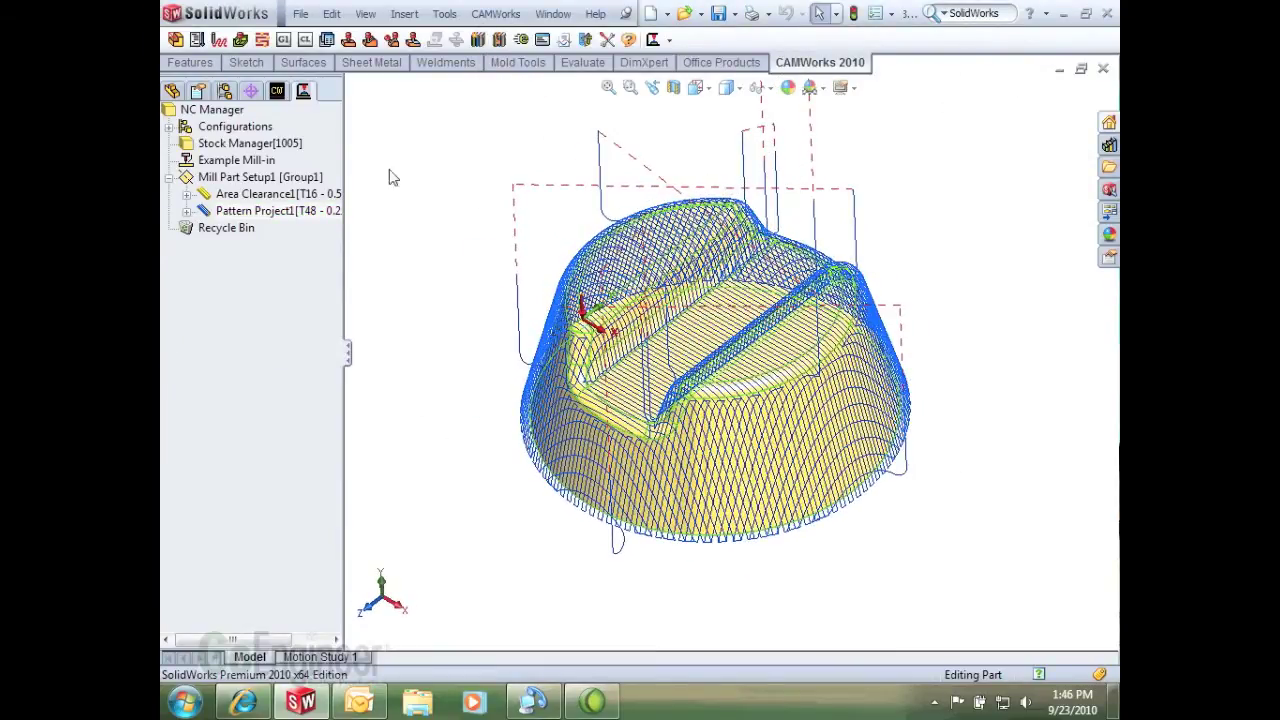
Launch Simulate Toolpath and play the machining of the hexagonal stock
click(241, 40)
drag(610, 143, 388, 50)
click(371, 70)
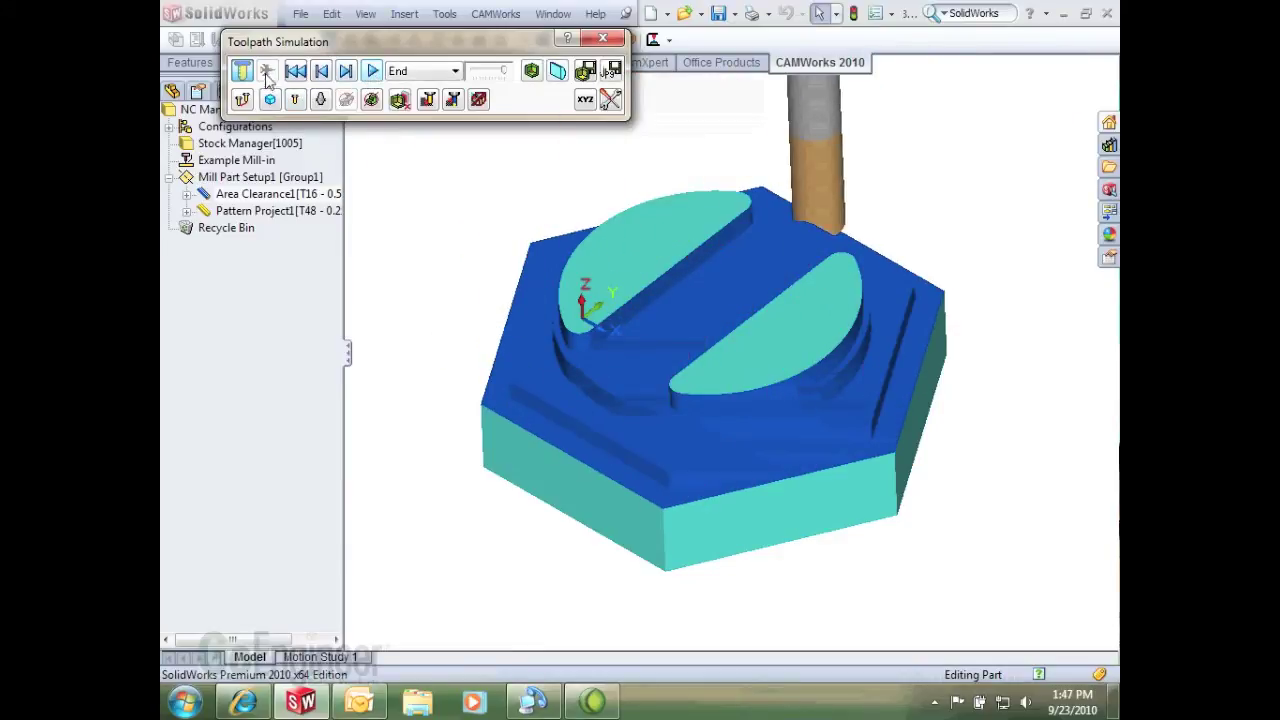
Rerun the simulation from uncut stock in turbo mode, then orbit the finished part
click(296, 72)
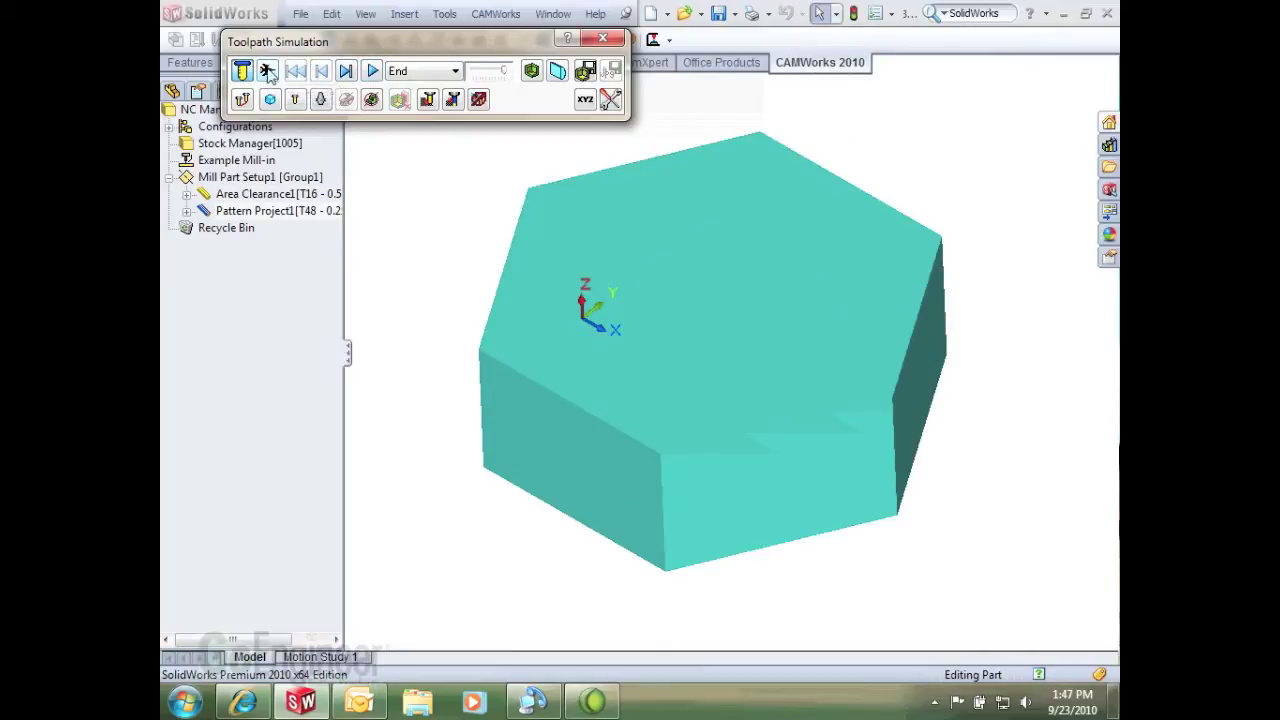
click(267, 72)
click(373, 72)
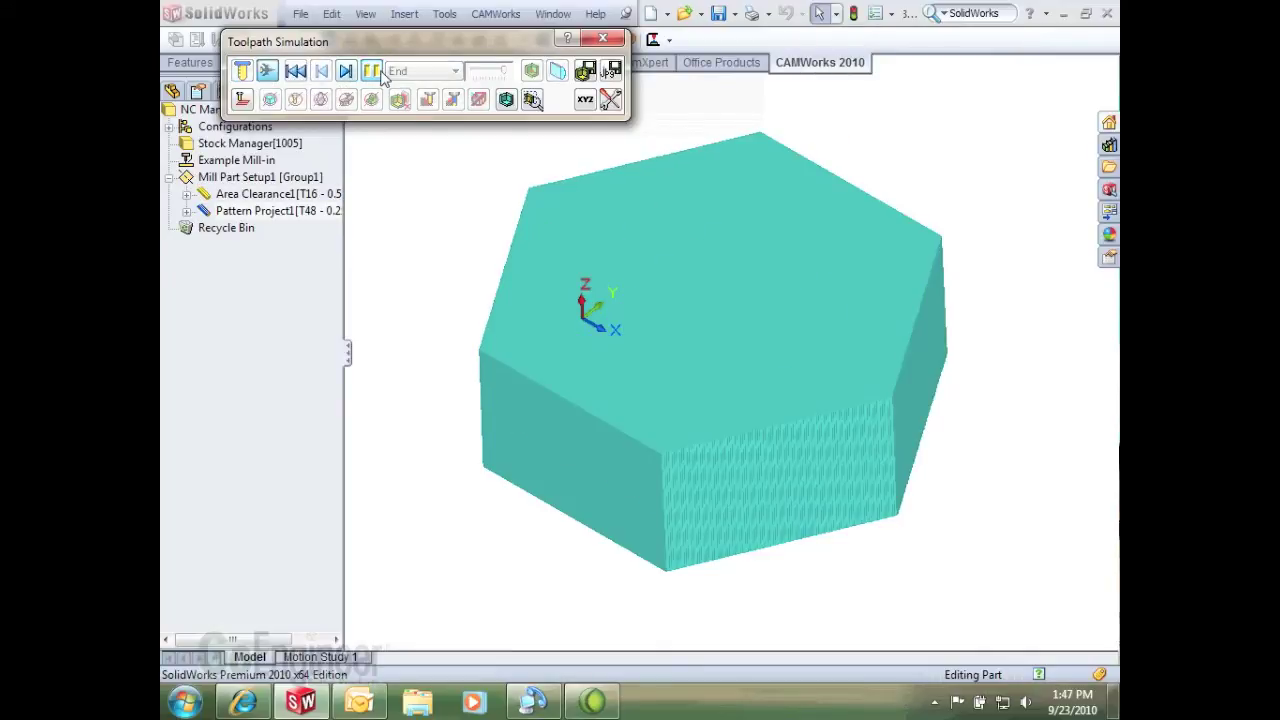
middle_drag(444, 297, 410, 268)
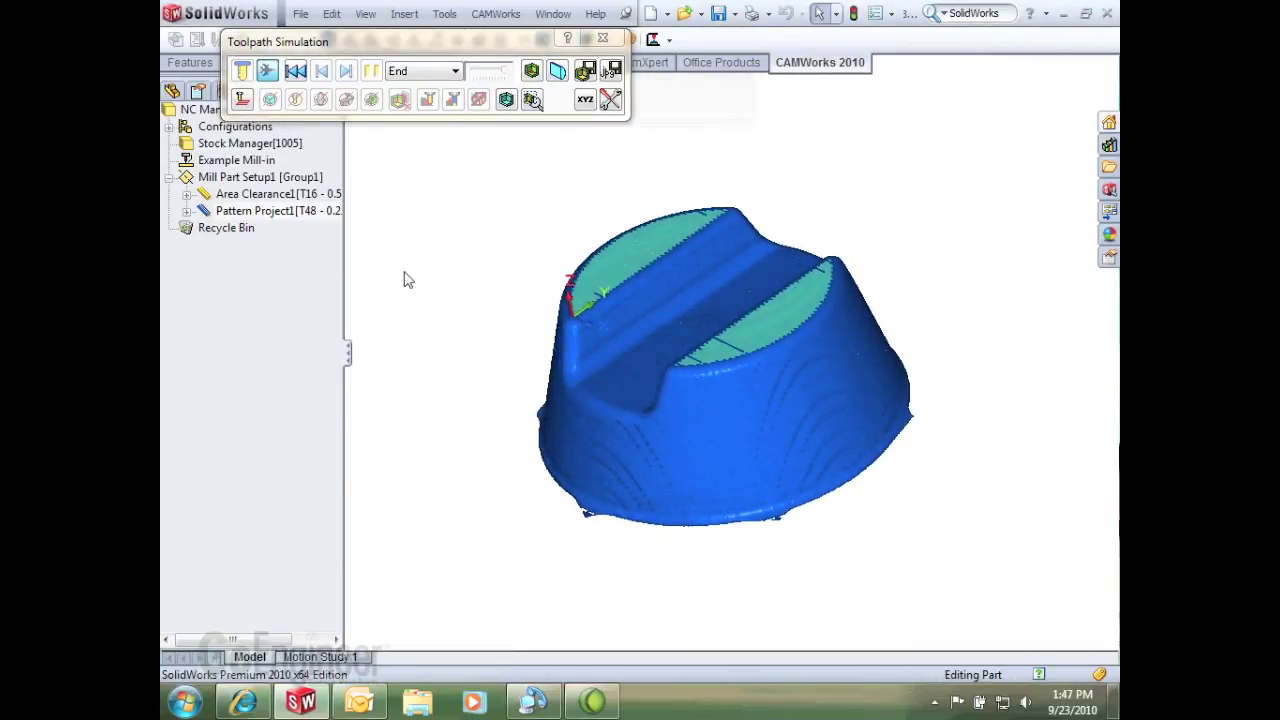